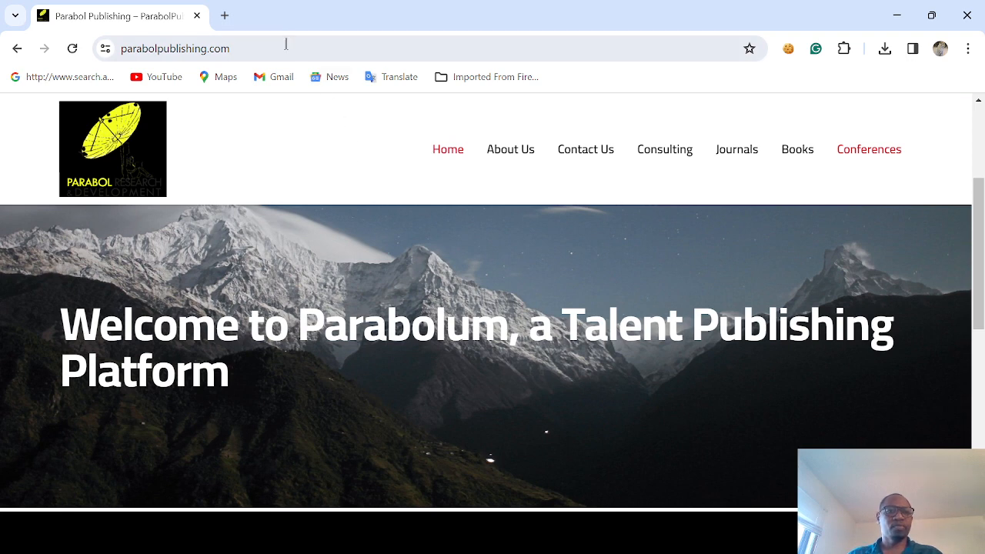
- Search the web for OBS Studio in a new tab, and download the Windows installer from the official OBS site
{"action": "left_click", "coordinate": [225, 16]}
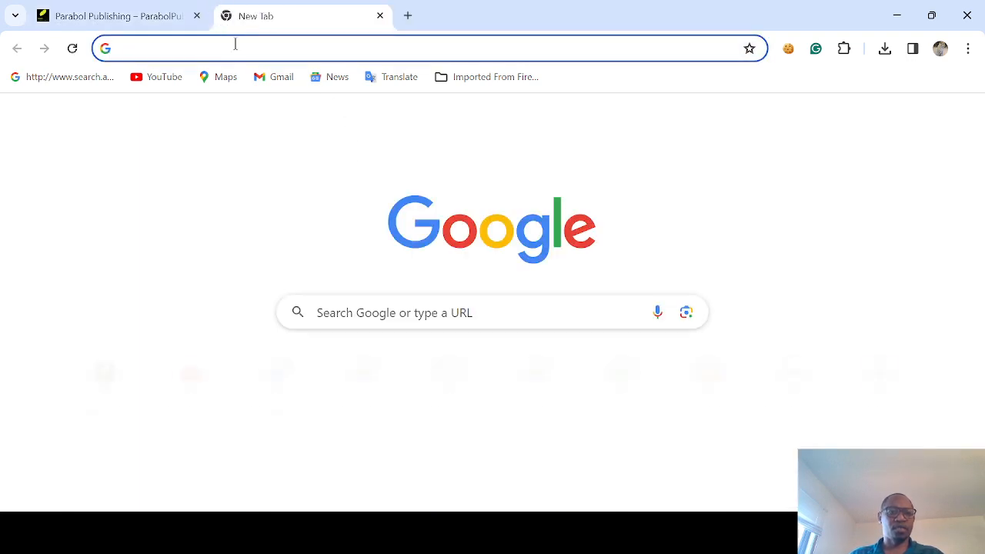
{"action": "type", "text": "obs"}
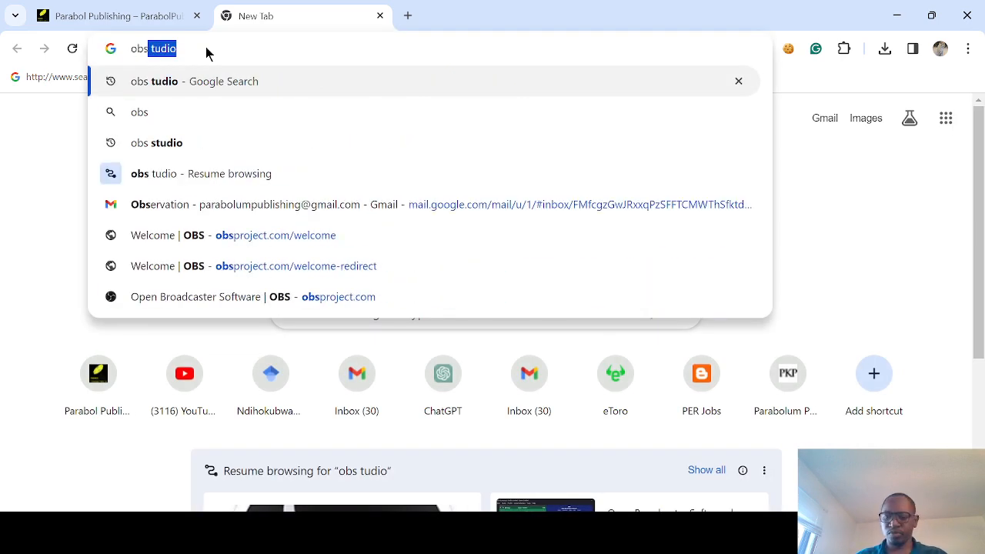
{"action": "key", "text": "Return"}
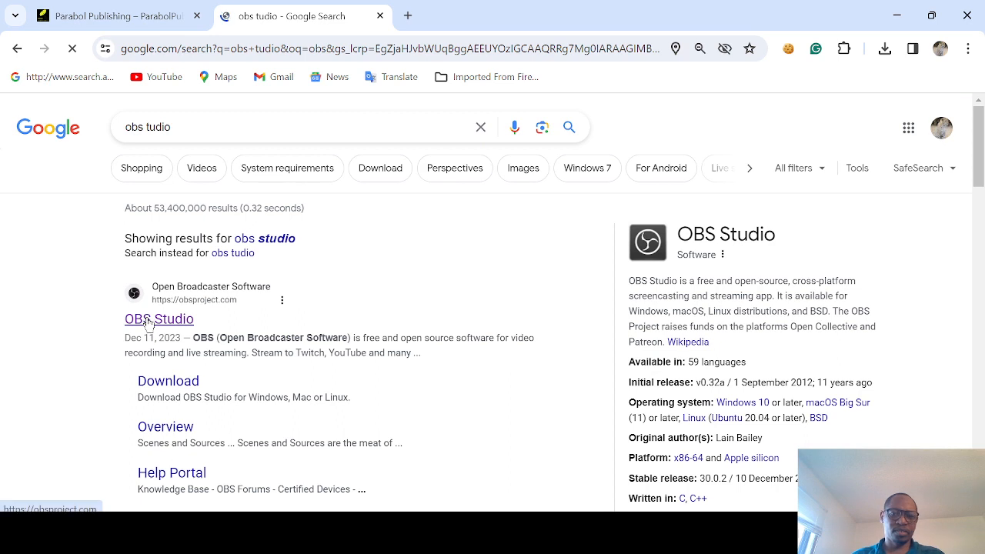
{"action": "left_click", "coordinate": [148, 320]}
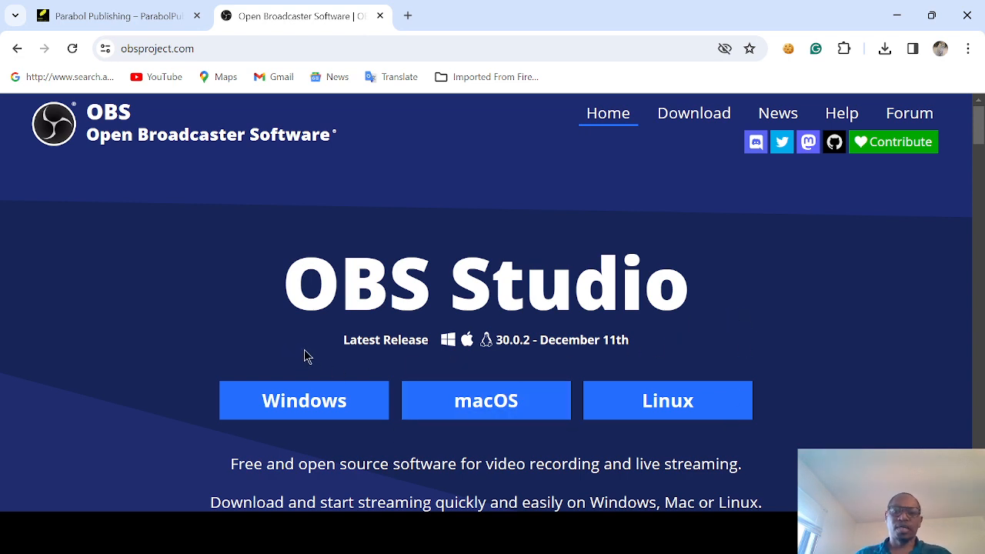
{"action": "left_click", "coordinate": [341, 402]}
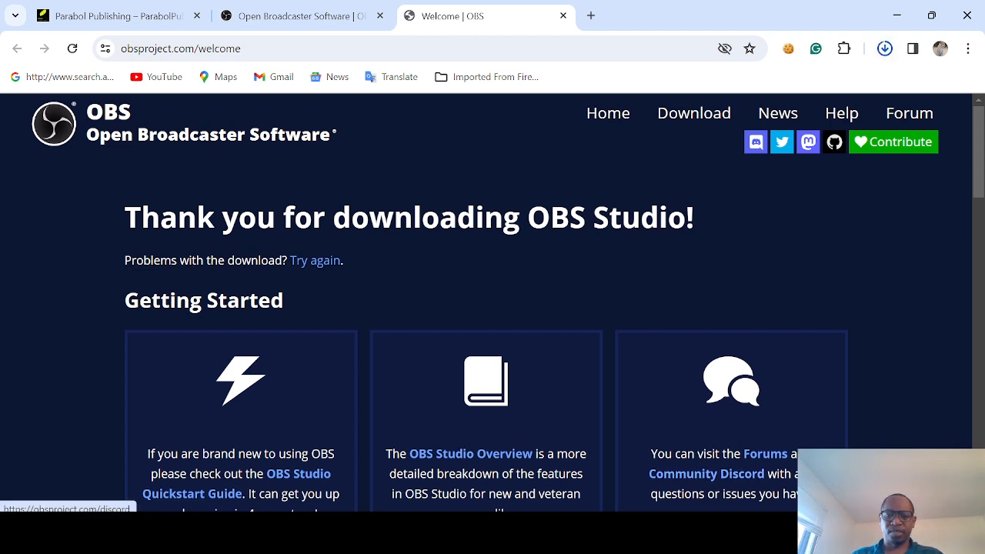
- Switch to OBS Studio and look over its available commands, from file, editing and view options to scene collections, tools and help
{"action": "left_click", "coordinate": [705, 531]}
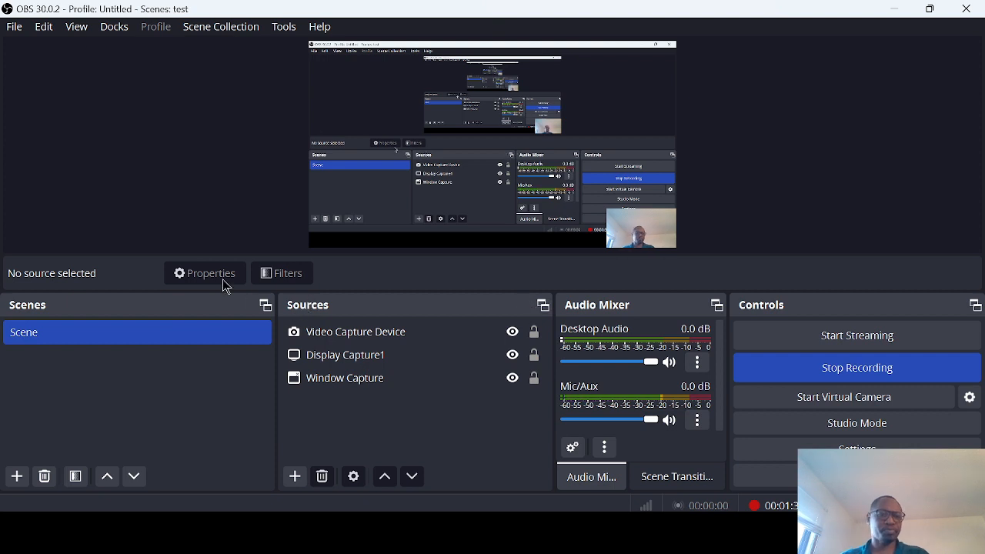
{"action": "left_click", "coordinate": [15, 28]}
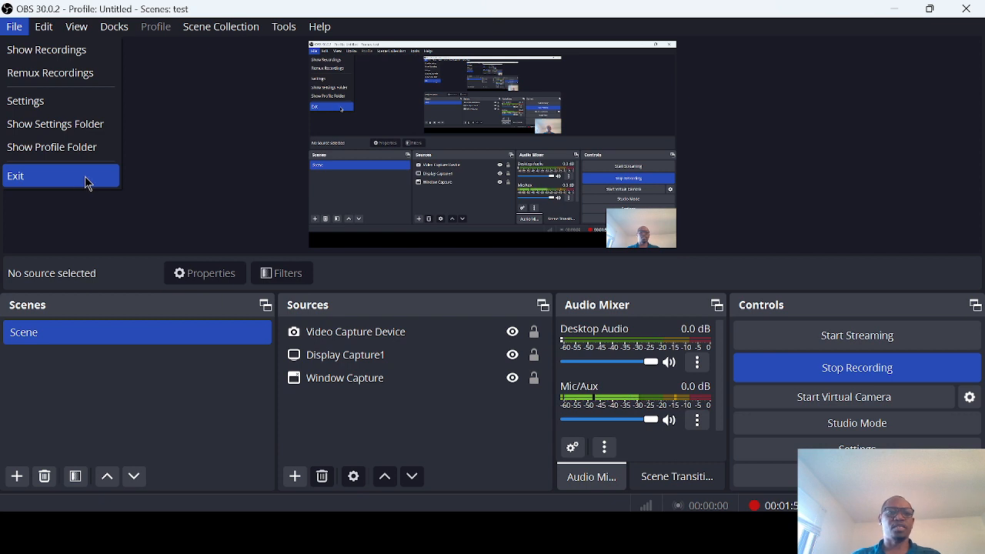
{"action": "left_click", "coordinate": [180, 93]}
{"action": "left_click", "coordinate": [44, 28]}
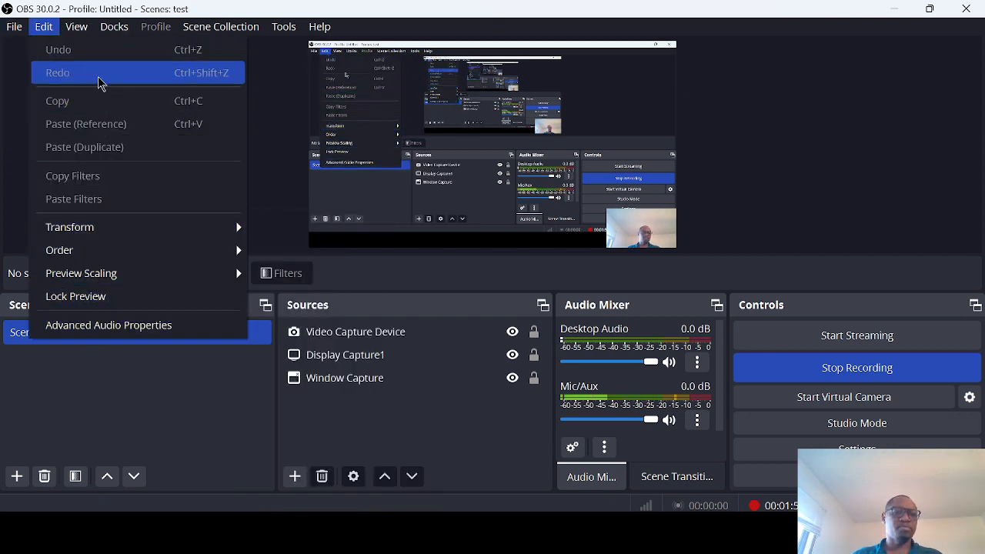
{"action": "mouse_move", "coordinate": [77, 28]}
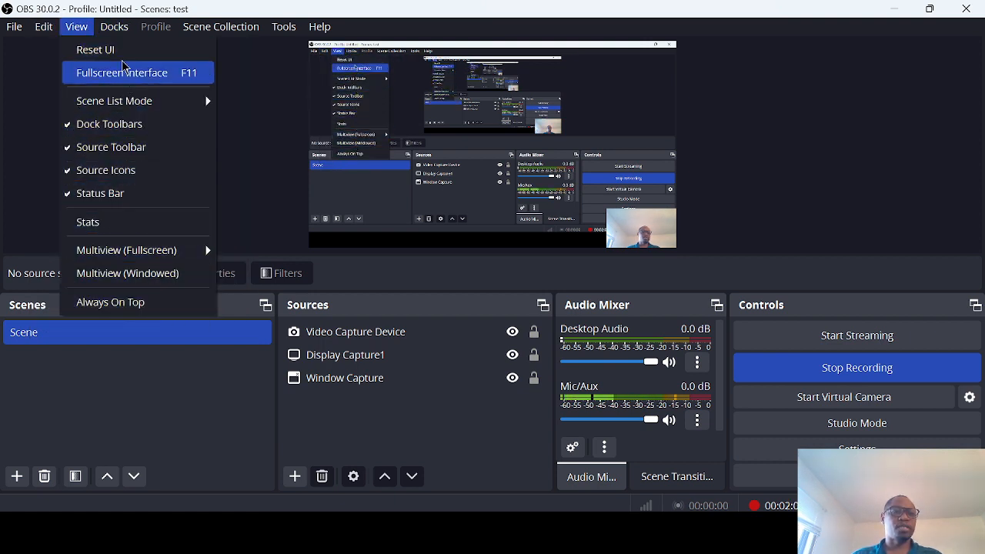
{"action": "mouse_move", "coordinate": [121, 34]}
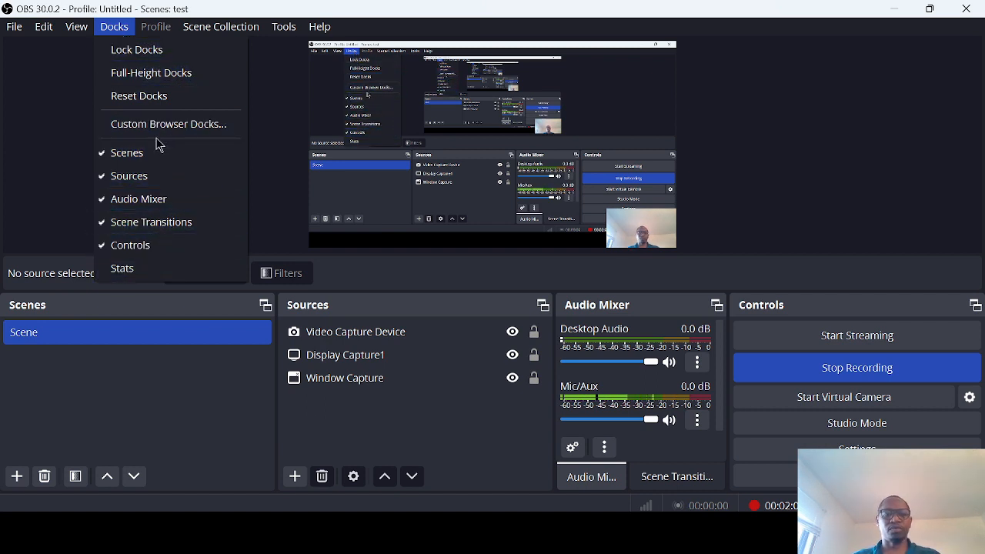
{"action": "mouse_move", "coordinate": [200, 31]}
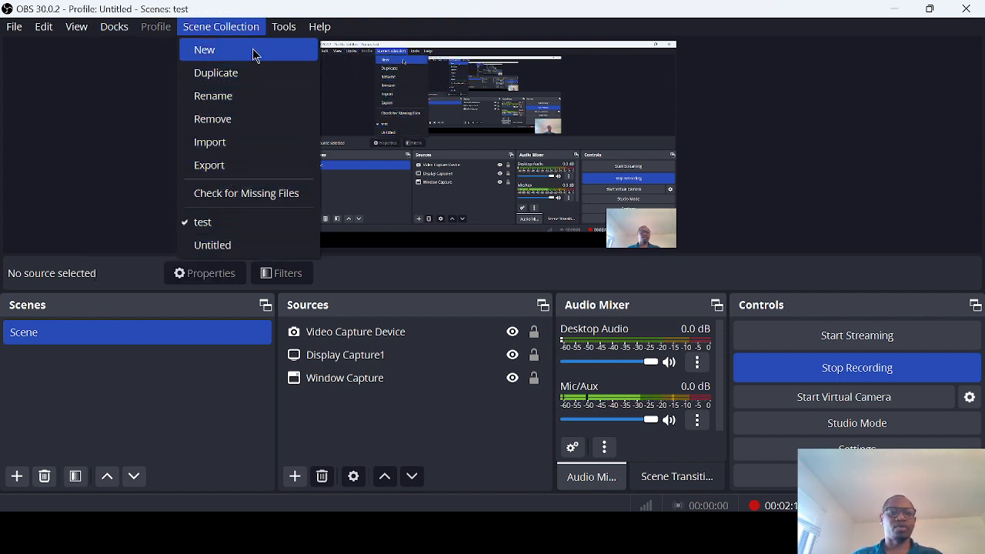
{"action": "mouse_move", "coordinate": [293, 34]}
{"action": "mouse_move", "coordinate": [329, 27]}
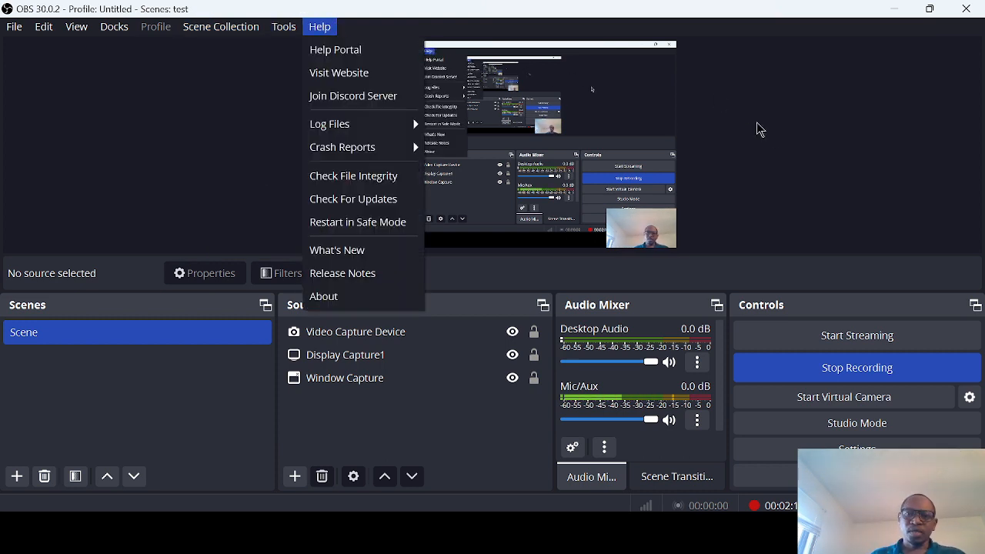
{"action": "left_click", "coordinate": [784, 152]}
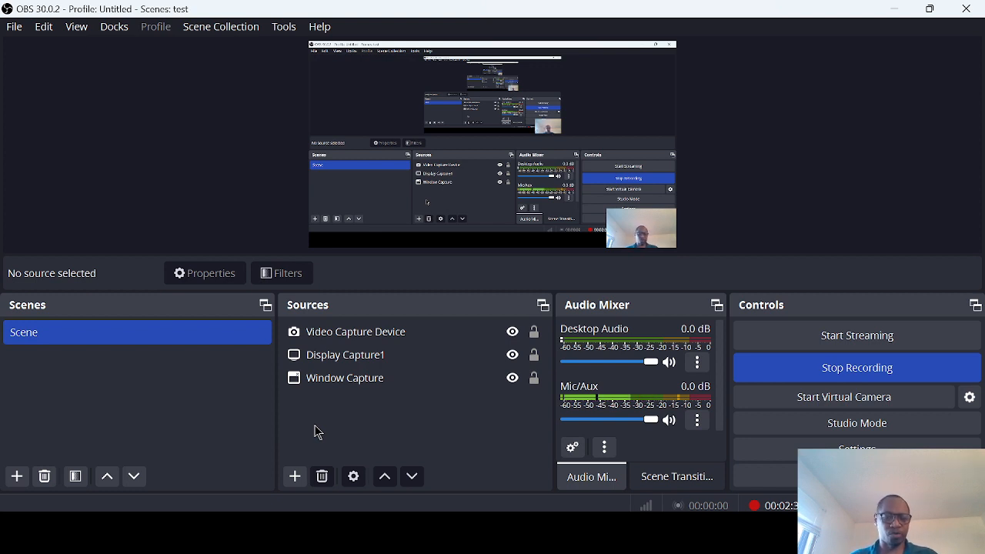
- Add a camera source named Video Capture Device 5 and shrink it into the canvas's upper-left corner, about 33 px from left, 48 px from top
{"action": "left_click", "coordinate": [294, 480]}
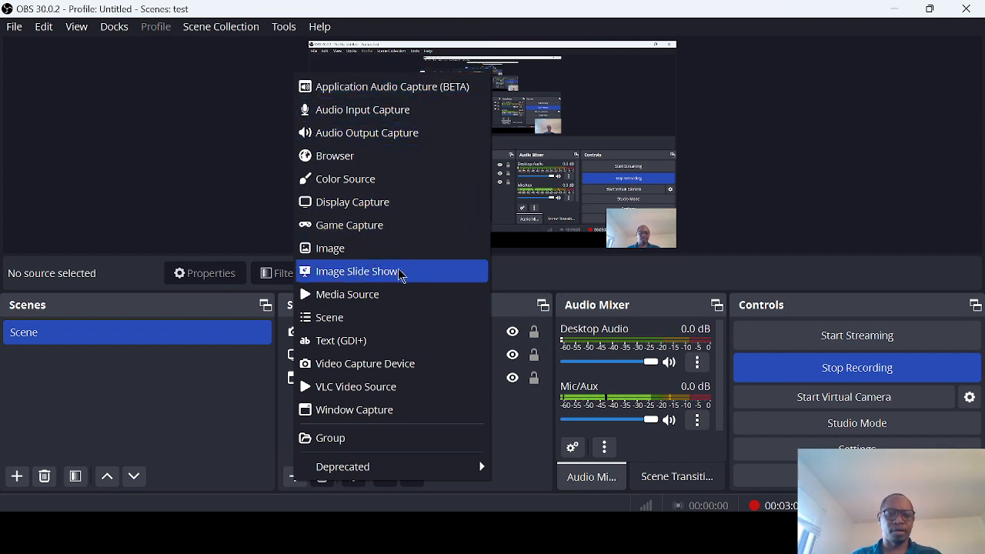
{"action": "left_click", "coordinate": [391, 375]}
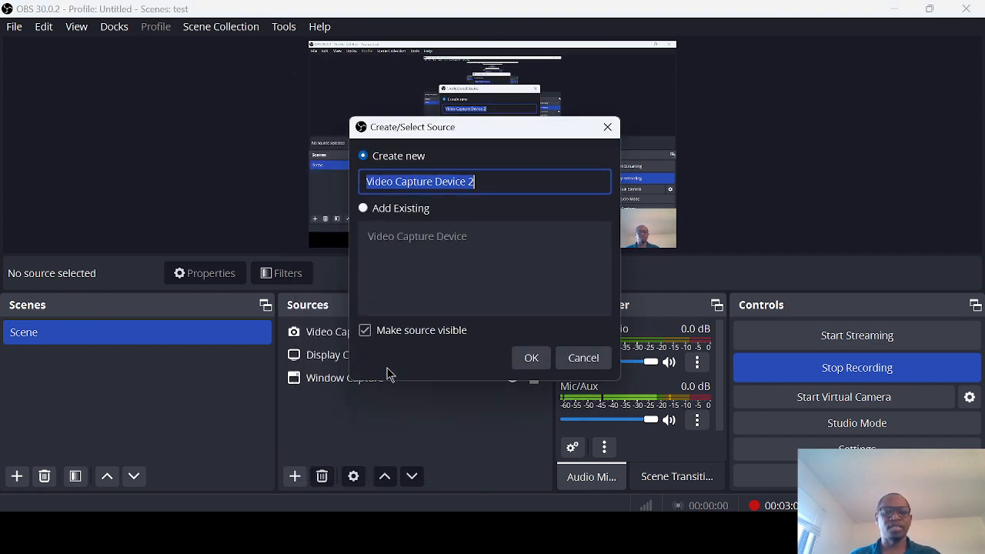
{"action": "left_click", "coordinate": [497, 184]}
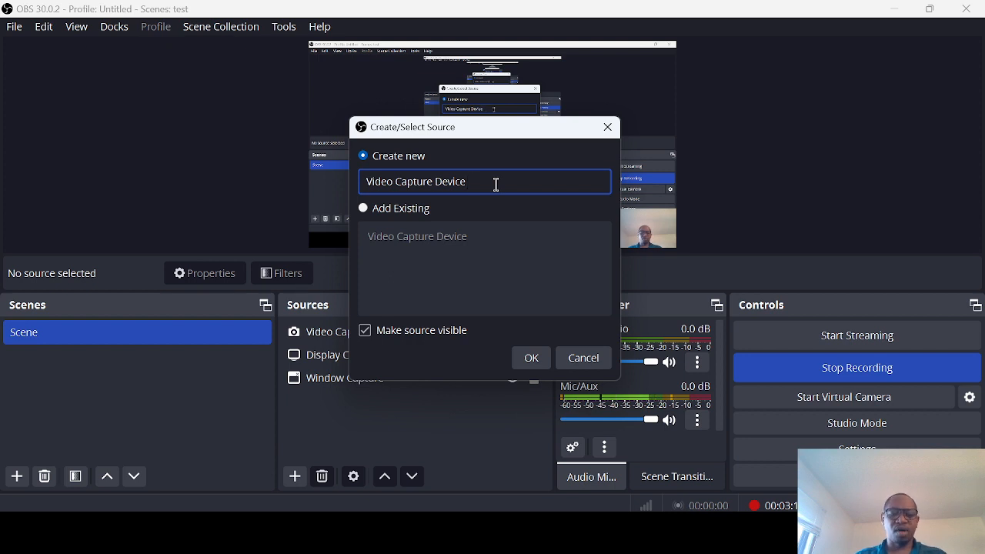
{"action": "type", "text": "5"}
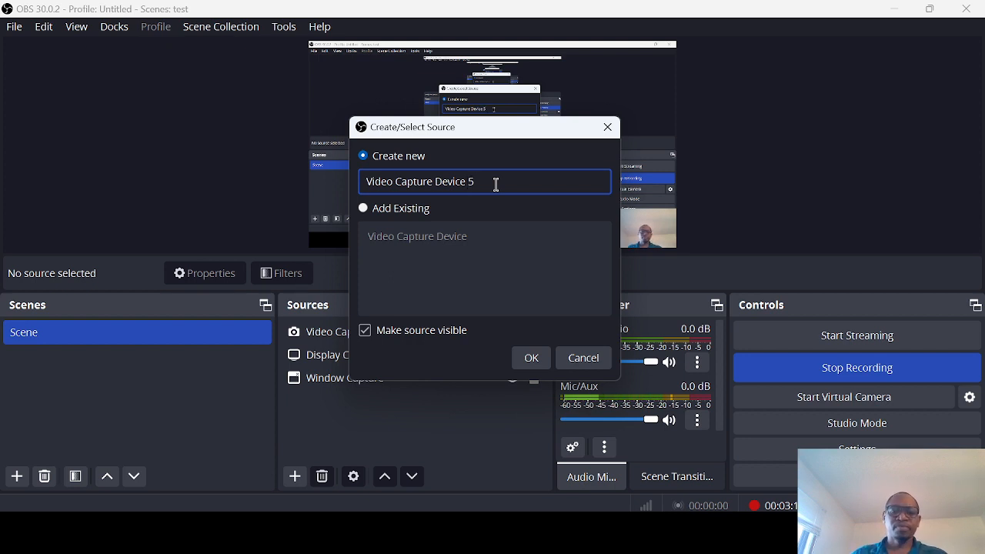
{"action": "left_click", "coordinate": [531, 359]}
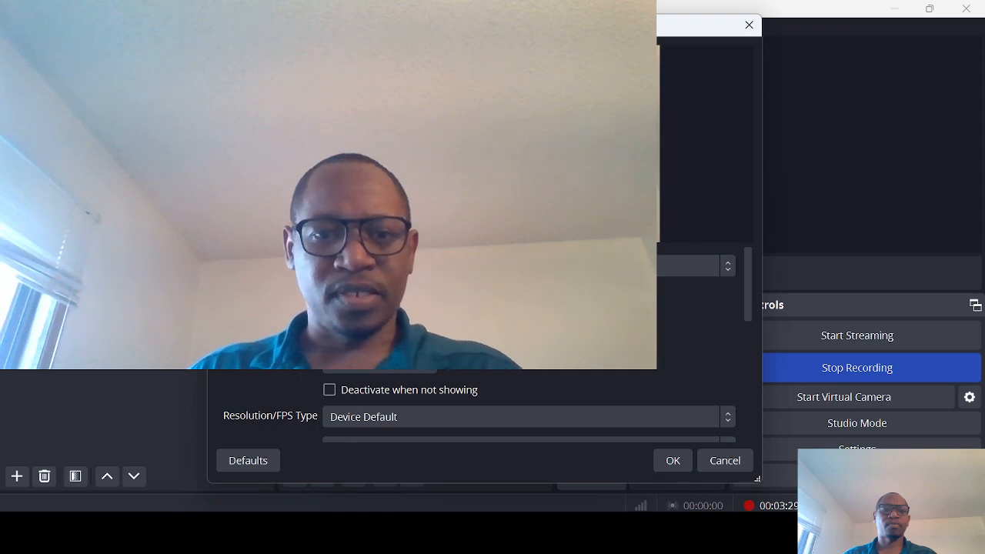
{"action": "left_click", "coordinate": [674, 462]}
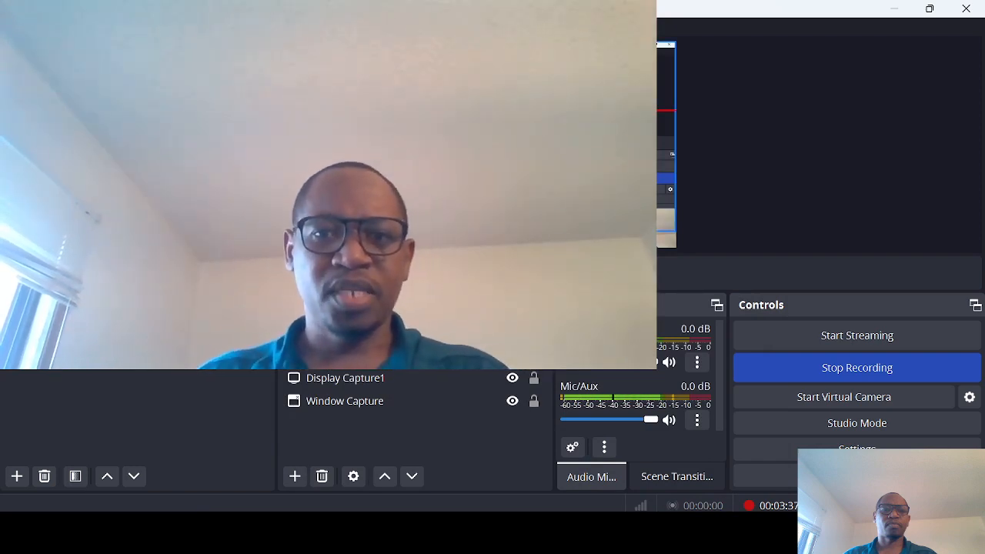
{"action": "left_click_drag", "start_coordinate": [554, 178], "coordinate": [358, 82]}
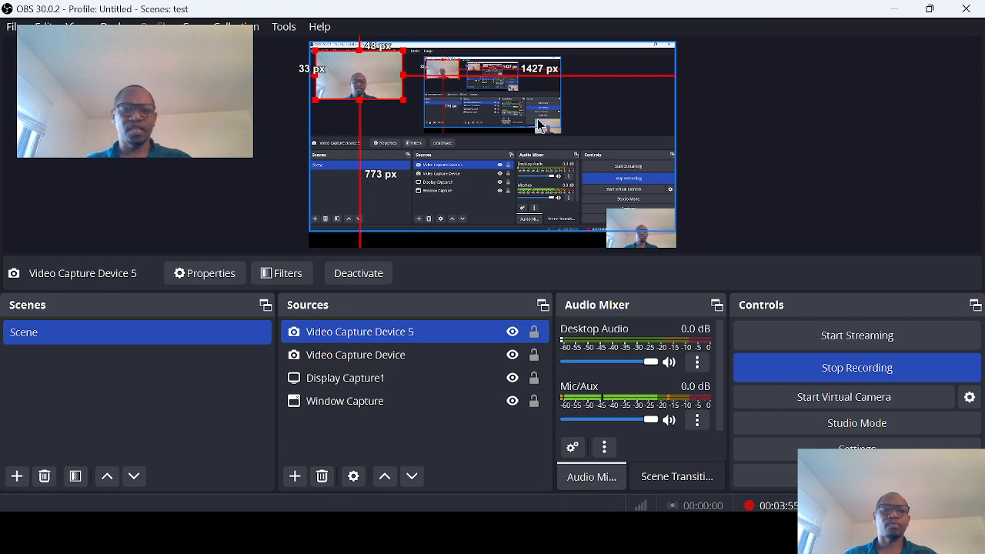
{"action": "left_click", "coordinate": [317, 433]}
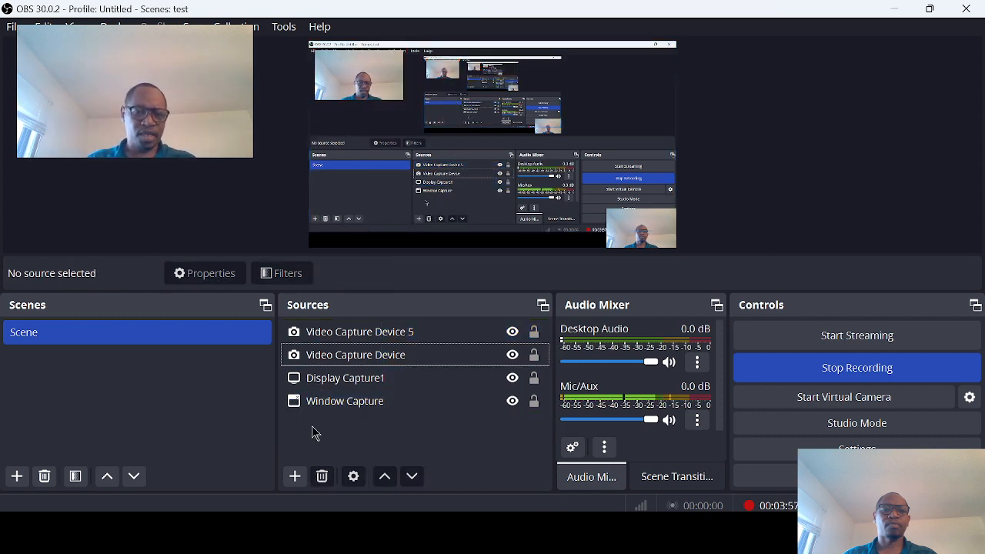
- Add a new display capture source named Display Capture 5 that captures the 1920x1080 primary monitor
{"action": "left_click", "coordinate": [295, 477]}
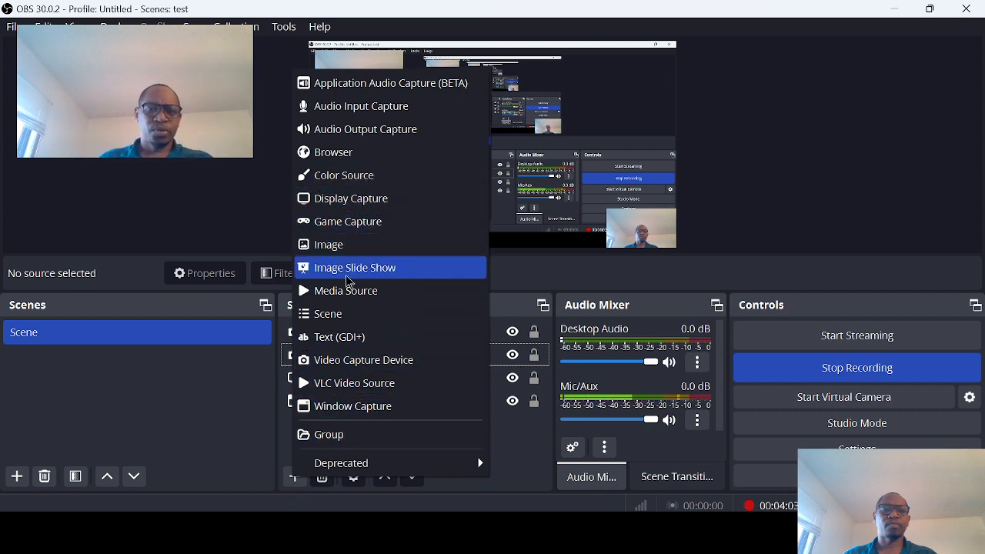
{"action": "left_click", "coordinate": [345, 205]}
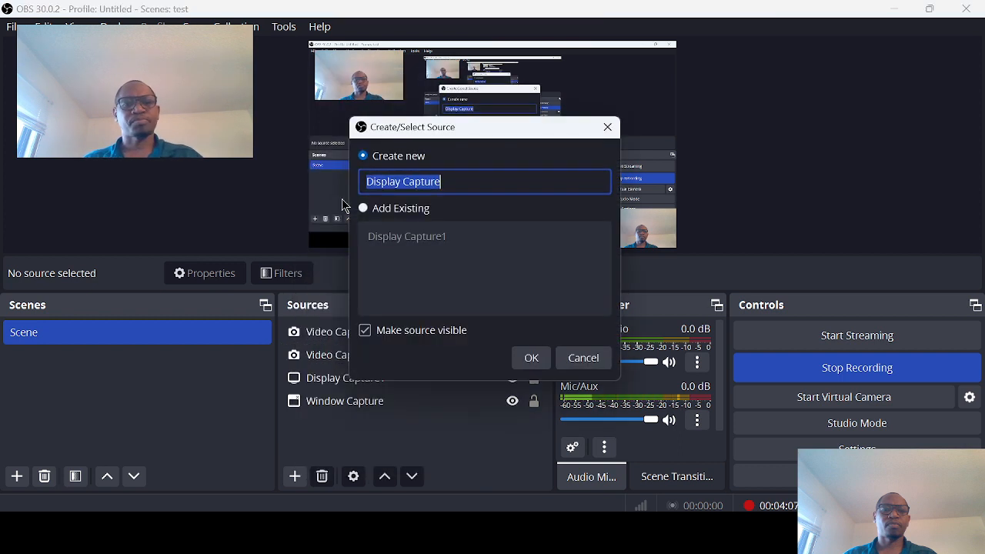
{"action": "left_click", "coordinate": [477, 184]}
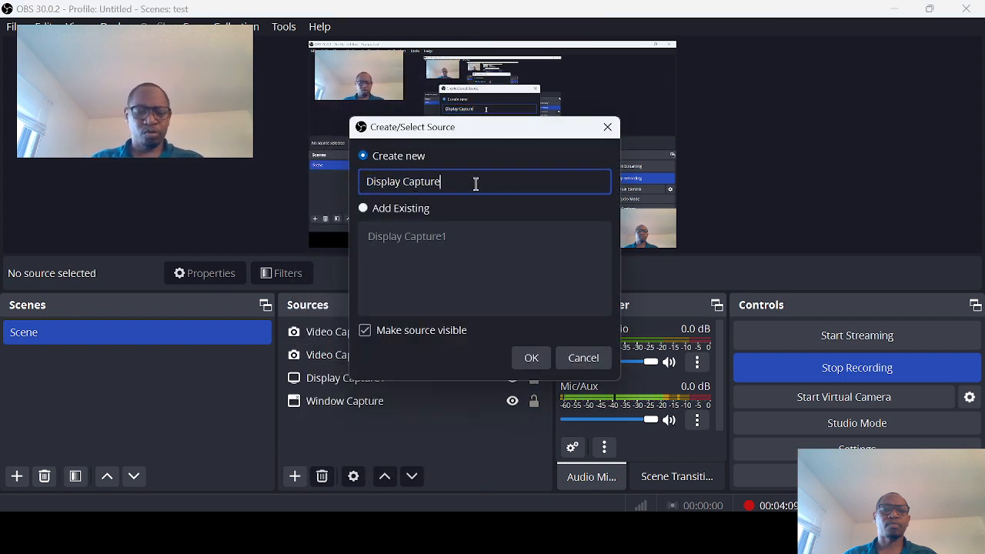
{"action": "type", "text": "5"}
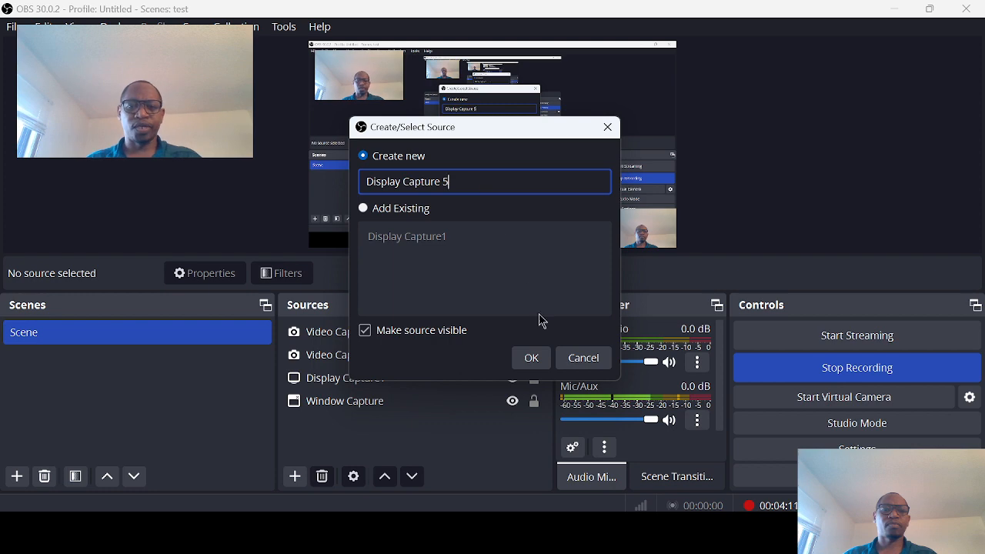
{"action": "left_click", "coordinate": [532, 359]}
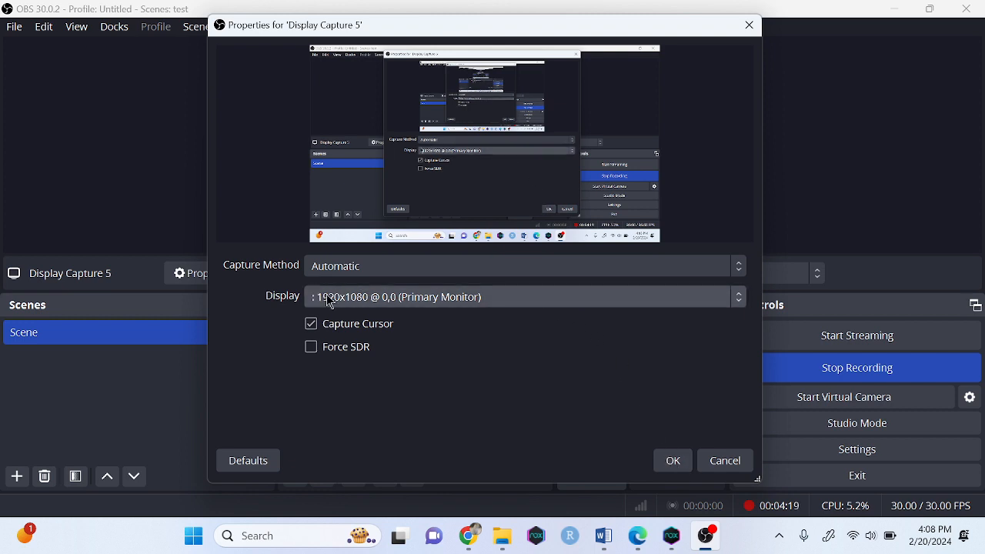
{"action": "left_click", "coordinate": [481, 297]}
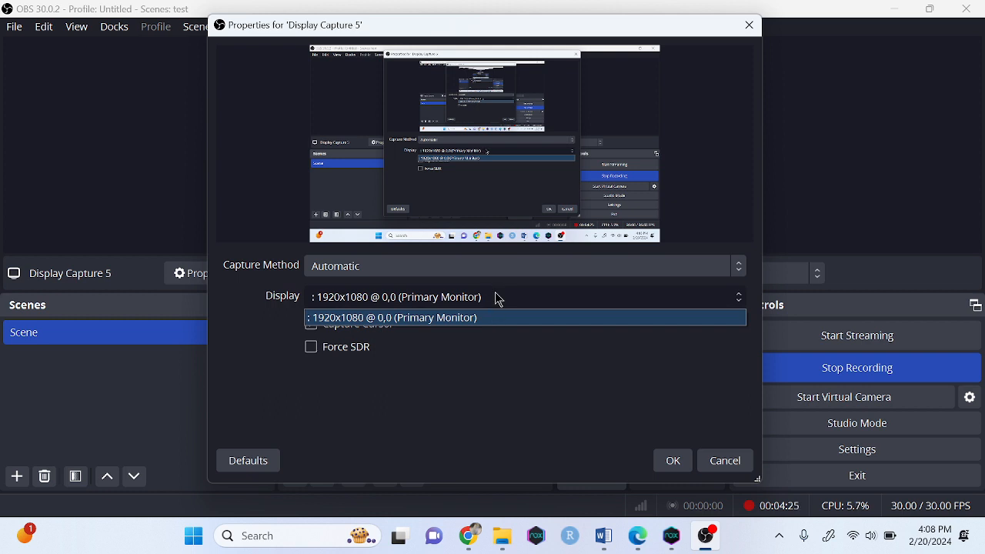
{"action": "left_click", "coordinate": [674, 462]}
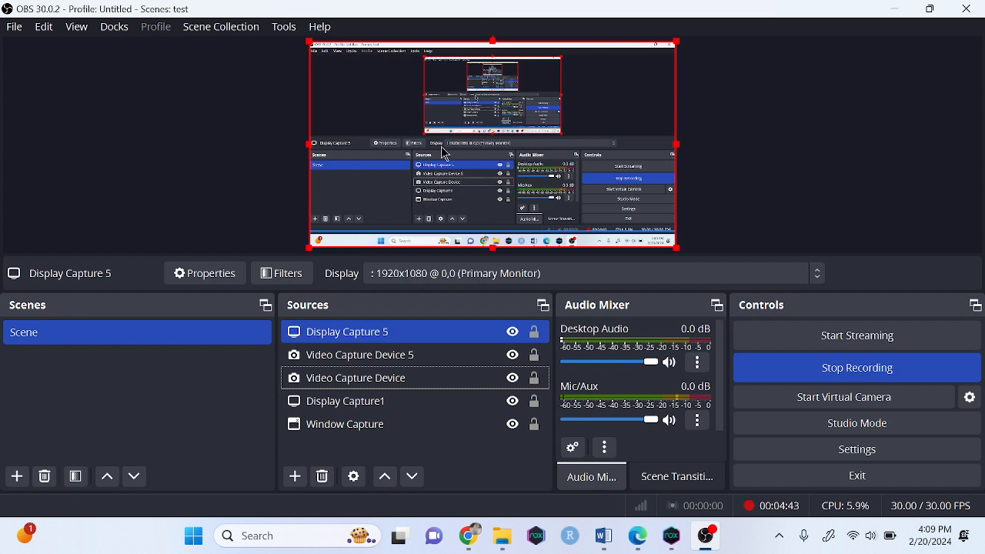
- Reduce the height of Display Capture 5 from its lower edge, leaving a gap of about 69 px at the bottom of the canvas
{"action": "key", "text": "Down"}
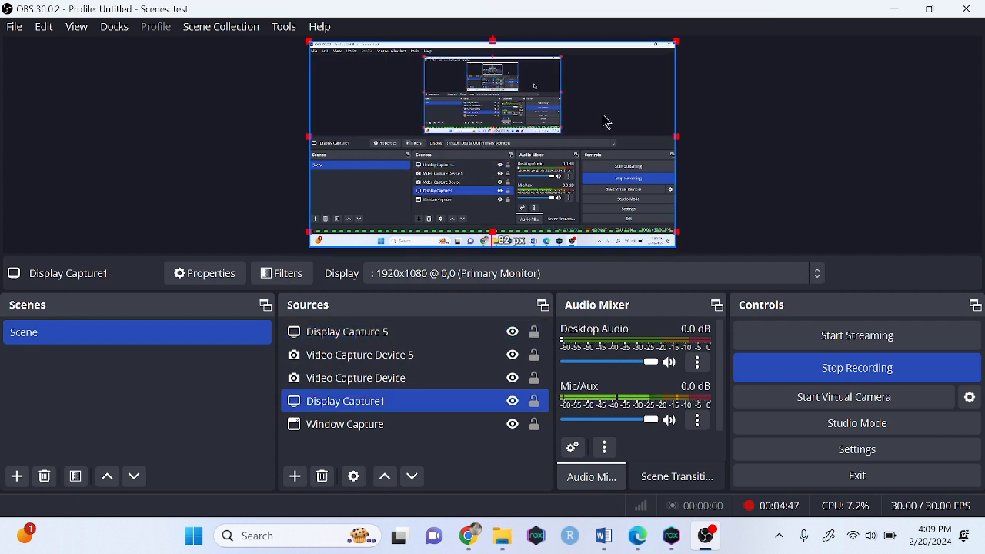
{"action": "left_click", "coordinate": [605, 121]}
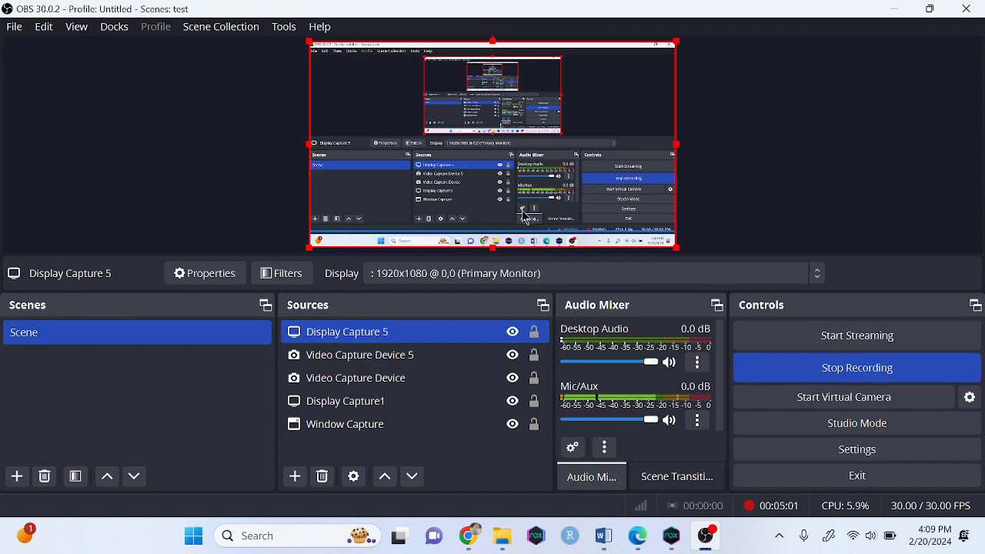
{"action": "mouse_move", "coordinate": [631, 111]}
{"action": "left_mouse_down"}
{"action": "mouse_move", "coordinate": [501, 112]}
{"action": "mouse_move", "coordinate": [729, 113]}
{"action": "mouse_move", "coordinate": [551, 136]}
{"action": "mouse_move", "coordinate": [586, 109]}
{"action": "mouse_move", "coordinate": [651, 104]}
{"action": "mouse_move", "coordinate": [632, 105]}
{"action": "left_mouse_up"}
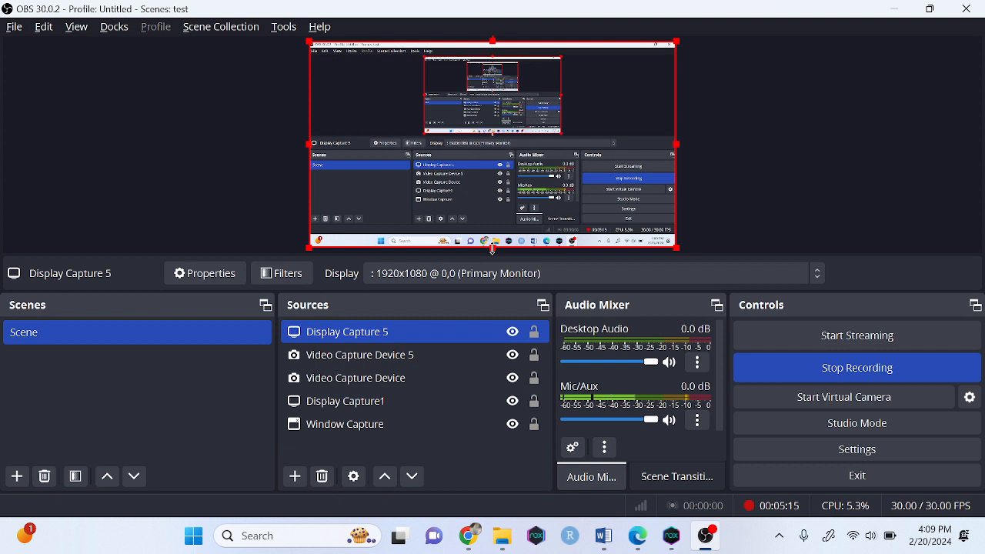
{"action": "left_click_drag", "start_coordinate": [493, 249], "coordinate": [493, 235]}
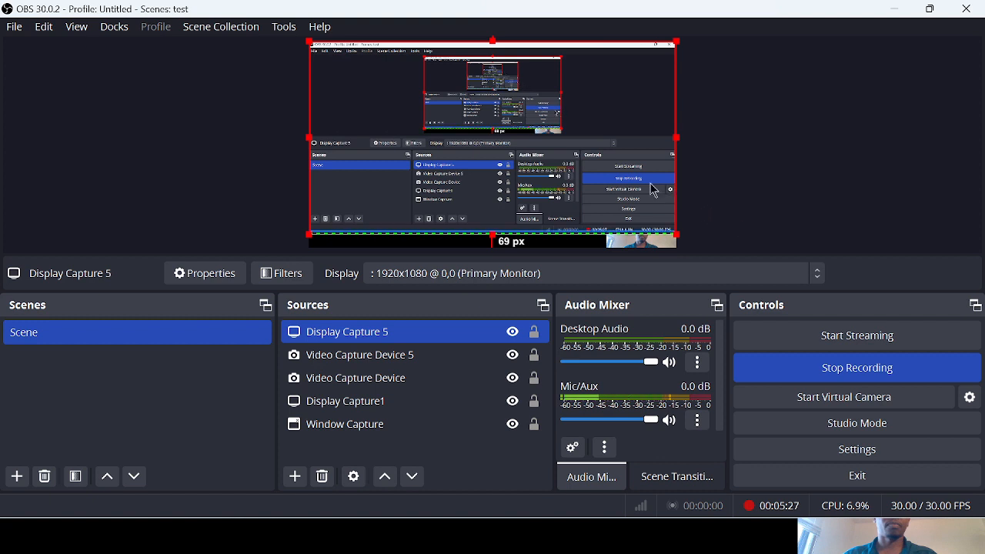
- Move the Video Capture Device 5 source above Display Capture 5 in the source order
{"action": "left_click", "coordinate": [391, 382], "text": "ctrl"}
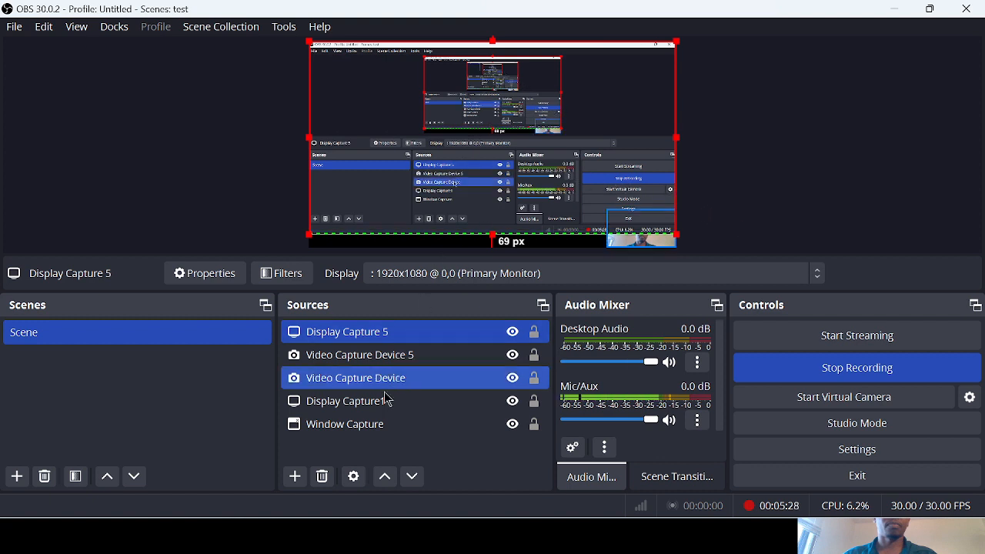
{"action": "left_click", "coordinate": [324, 449]}
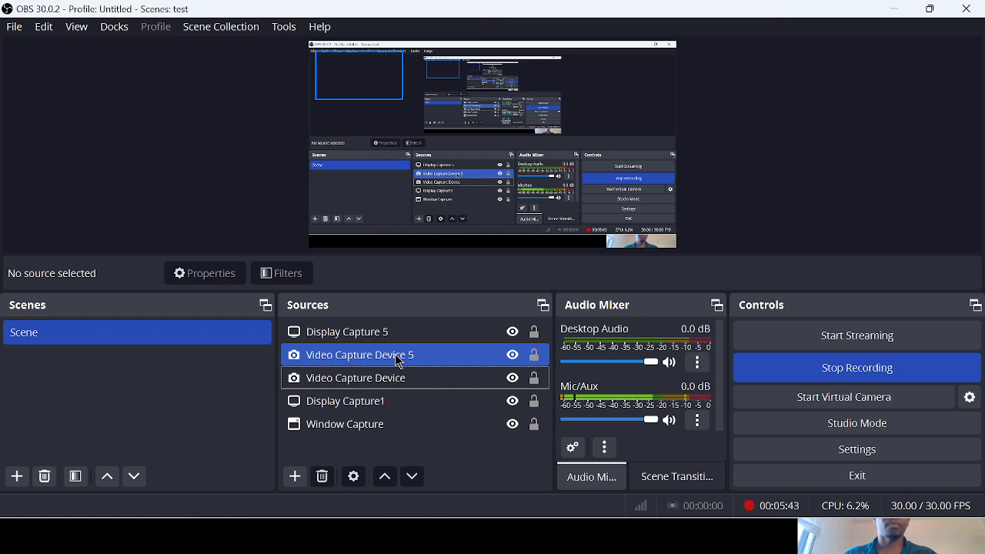
{"action": "left_click_drag", "start_coordinate": [399, 362], "coordinate": [396, 336]}
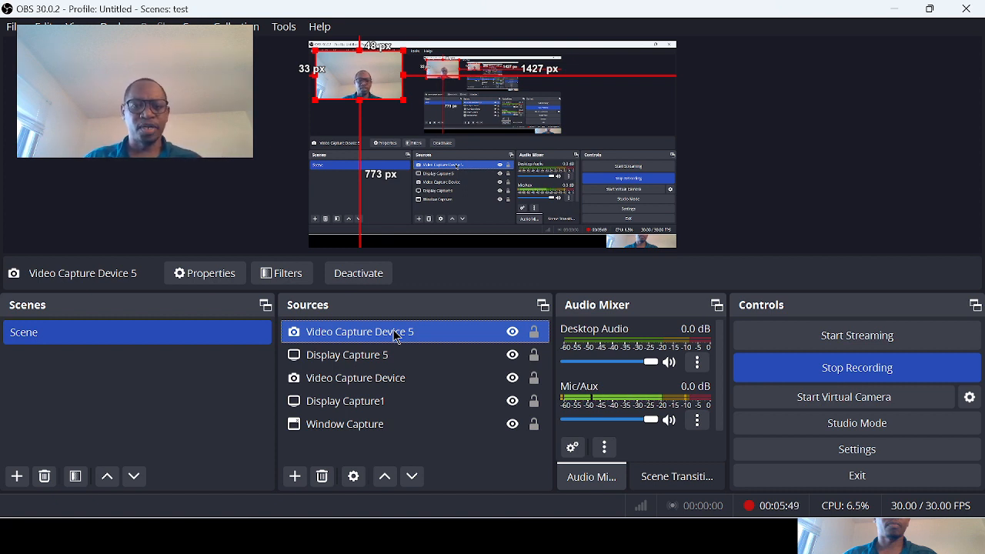
- Reorder Video Capture Device 5 below Display Capture 5 in the source list and return it to the top
{"action": "left_click_drag", "start_coordinate": [397, 336], "coordinate": [393, 352]}
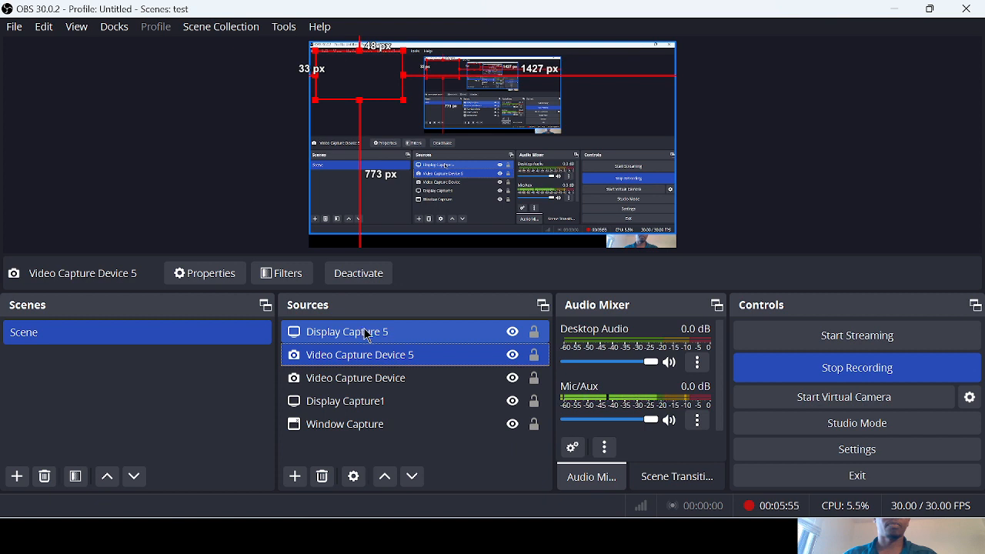
{"action": "left_click", "coordinate": [368, 362]}
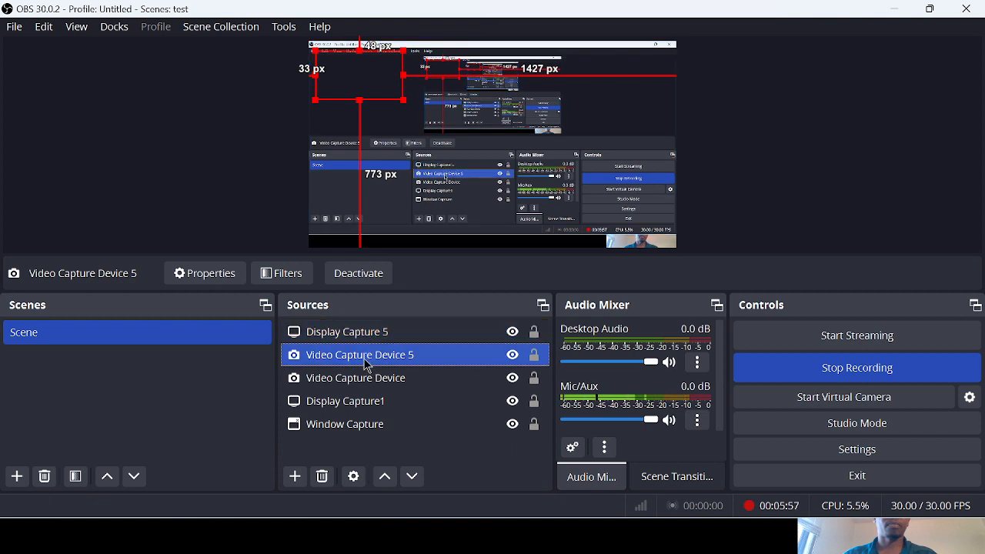
{"action": "left_click_drag", "start_coordinate": [366, 367], "coordinate": [367, 337]}
{"action": "left_click", "coordinate": [374, 353], "text": "ctrl"}
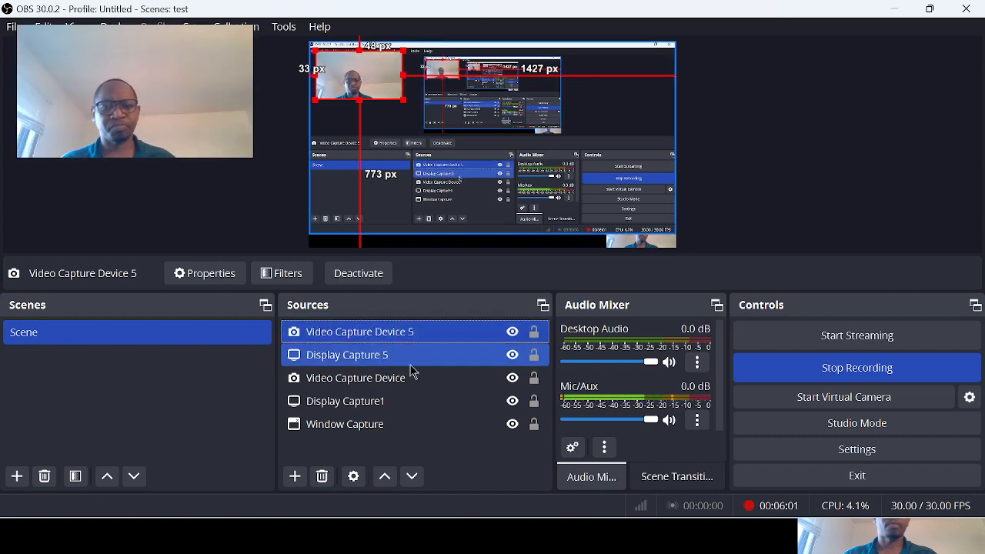
- Hide the Video Capture Device 5 source and make it visible again
{"action": "left_click", "coordinate": [501, 337]}
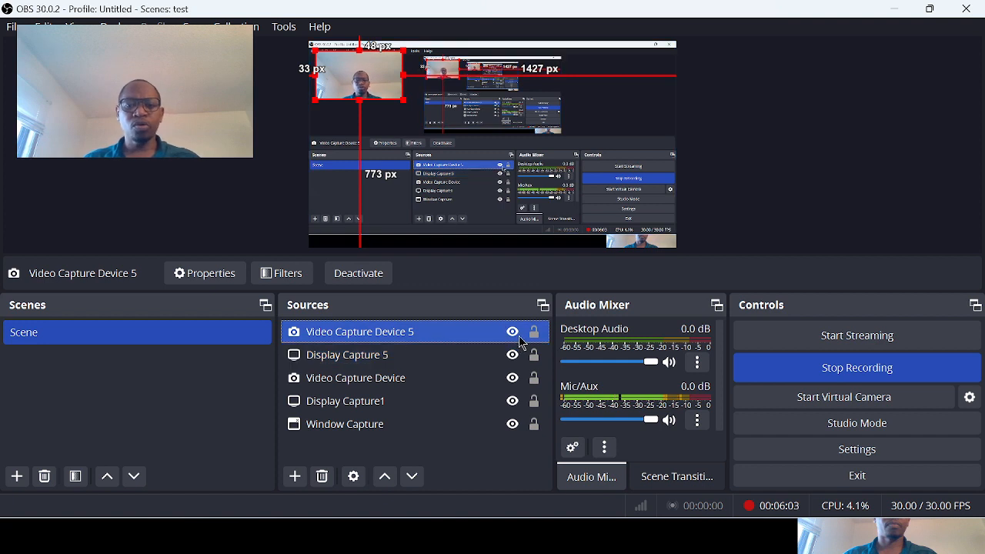
{"action": "left_click", "coordinate": [513, 338]}
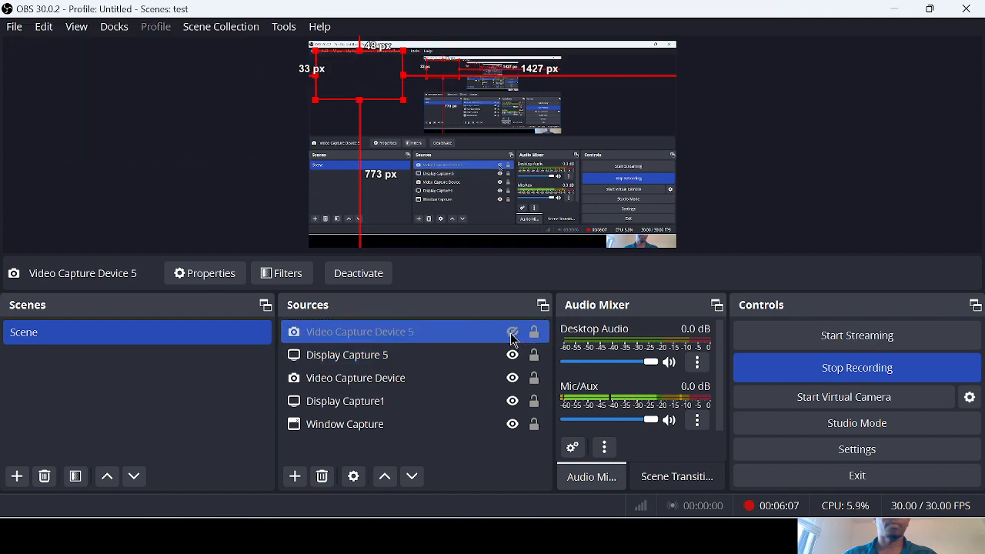
{"action": "left_click", "coordinate": [513, 337]}
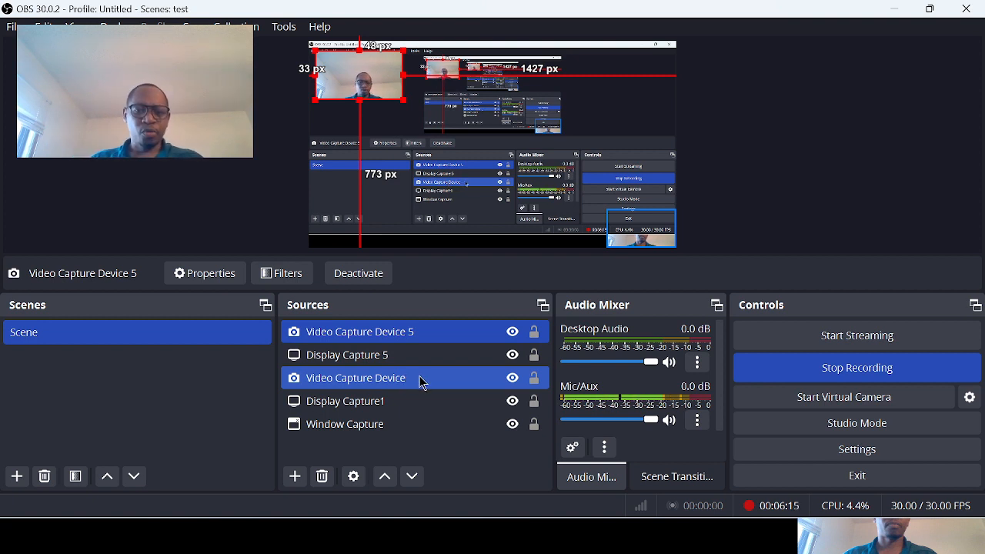
- Hide the Video Capture Device, Display Capture1 and Window Capture sources, and make all three visible again
{"action": "left_click", "coordinate": [513, 378]}
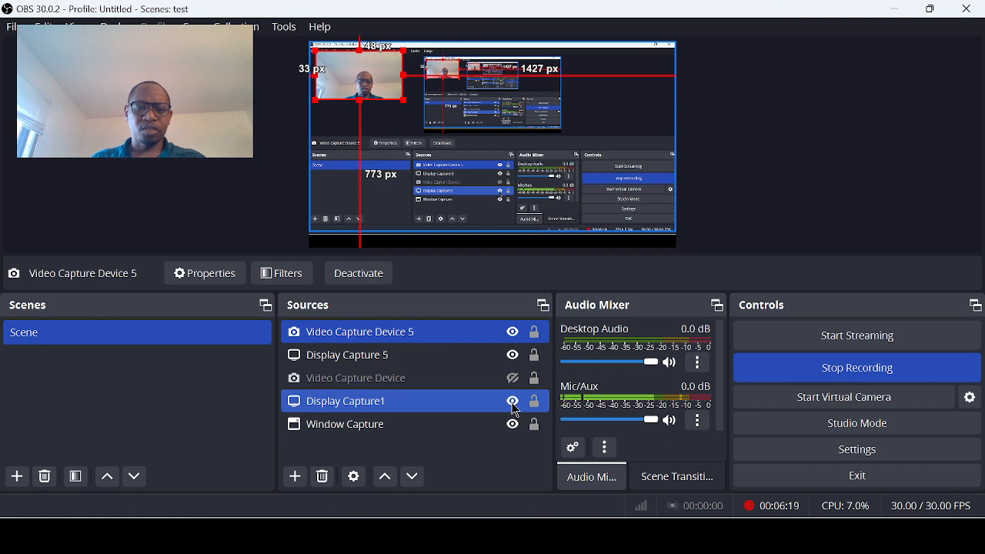
{"action": "left_click", "coordinate": [514, 403]}
{"action": "left_click", "coordinate": [513, 426]}
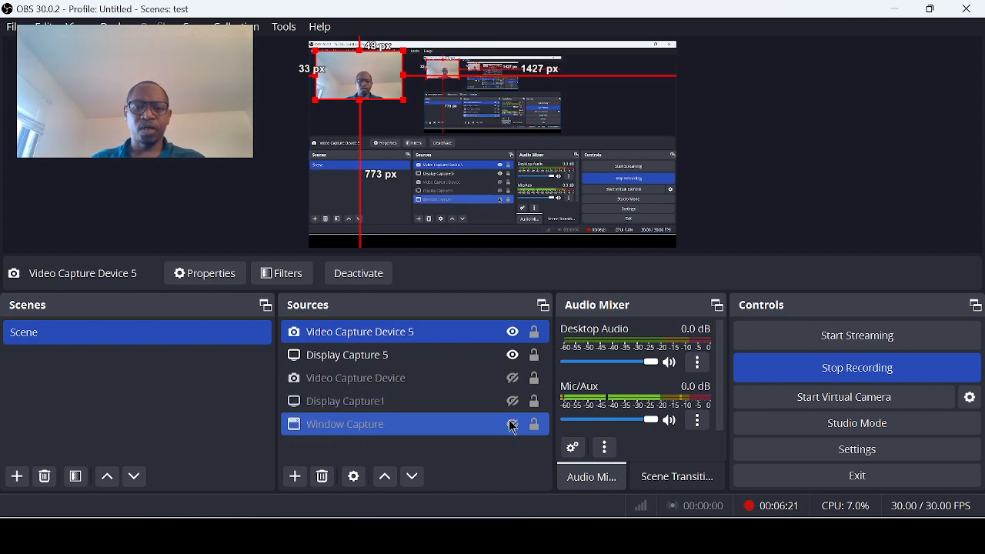
{"action": "left_click", "coordinate": [515, 403]}
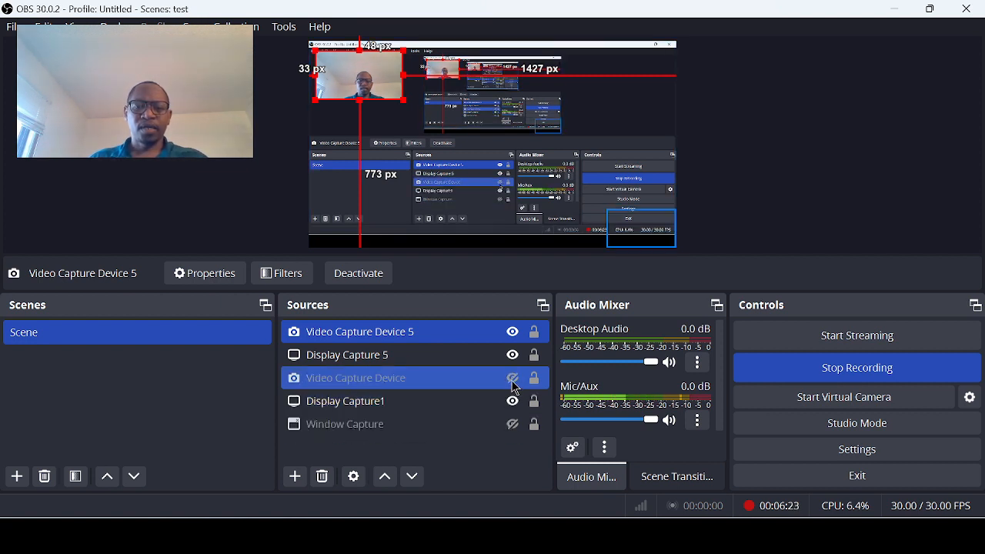
{"action": "left_click", "coordinate": [514, 379]}
{"action": "left_click", "coordinate": [513, 426]}
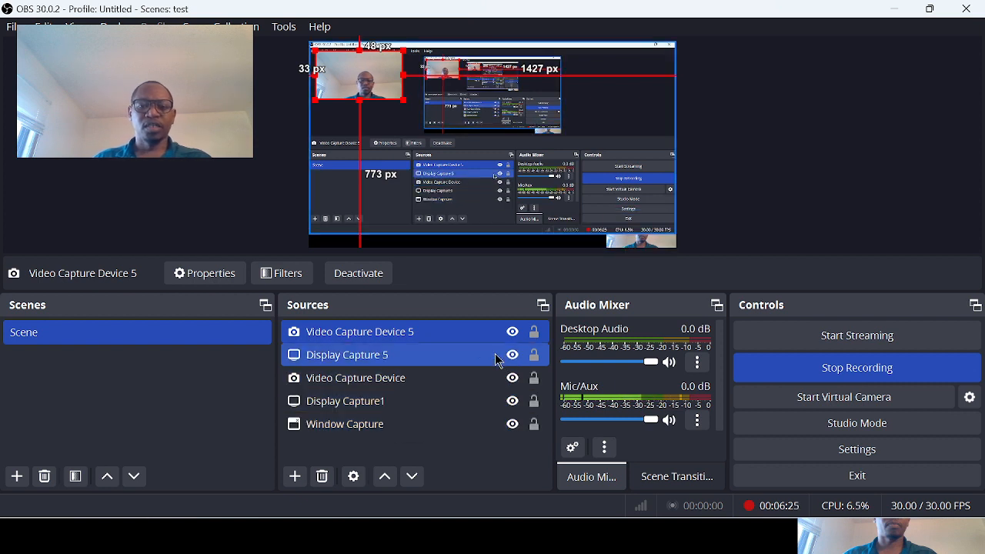
{"action": "left_click", "coordinate": [425, 365]}
{"action": "left_click", "coordinate": [411, 339]}
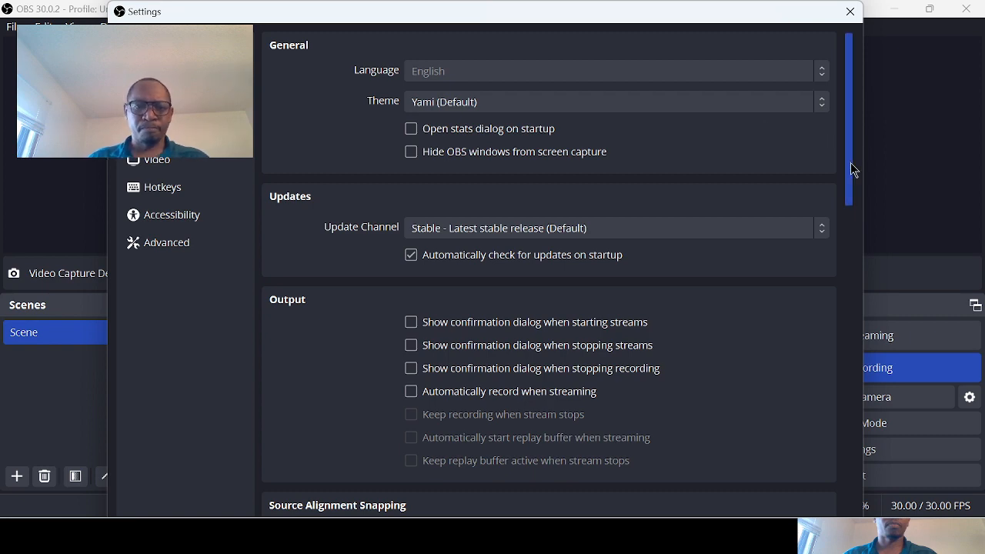
- Look through the General settings down to the preview, studio mode and multiview options
{"action": "left_click_drag", "start_coordinate": [850, 163], "coordinate": [851, 516]}
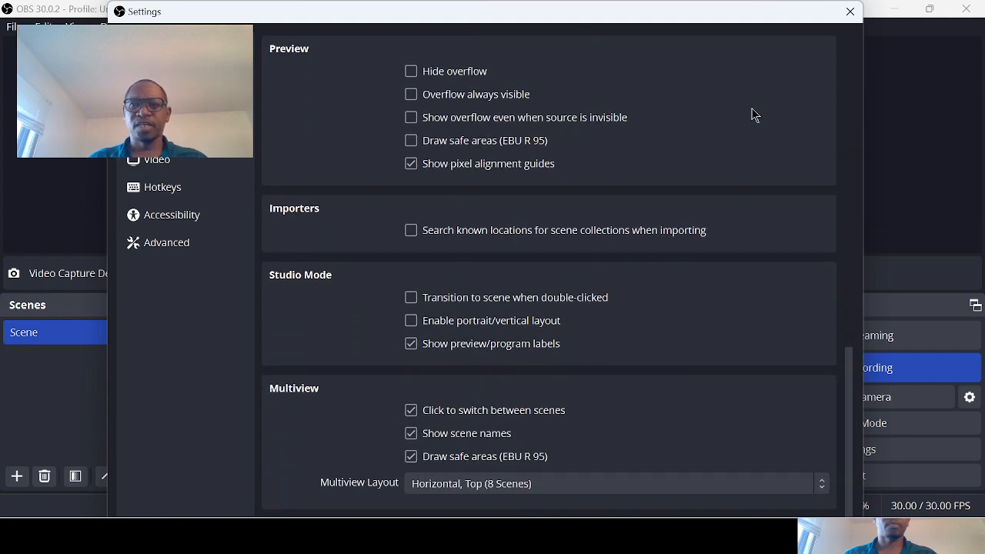
{"action": "left_click_drag", "start_coordinate": [637, 2], "coordinate": [642, 55]}
{"action": "left_click_drag", "start_coordinate": [706, 73], "coordinate": [718, 17]}
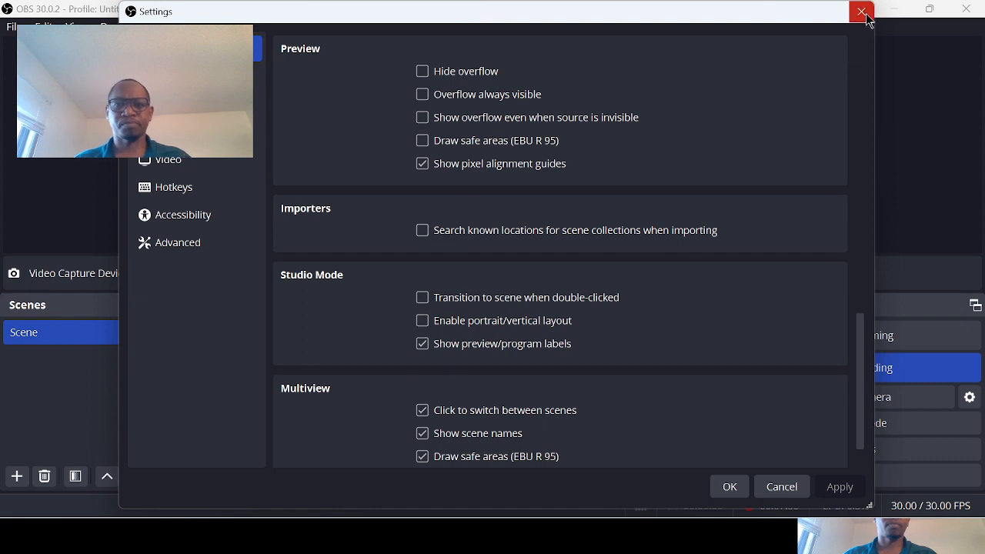
- Set the streaming service to YouTube - RTMPS with the primary YouTube ingest server and apply the change
{"action": "left_click", "coordinate": [231, 76]}
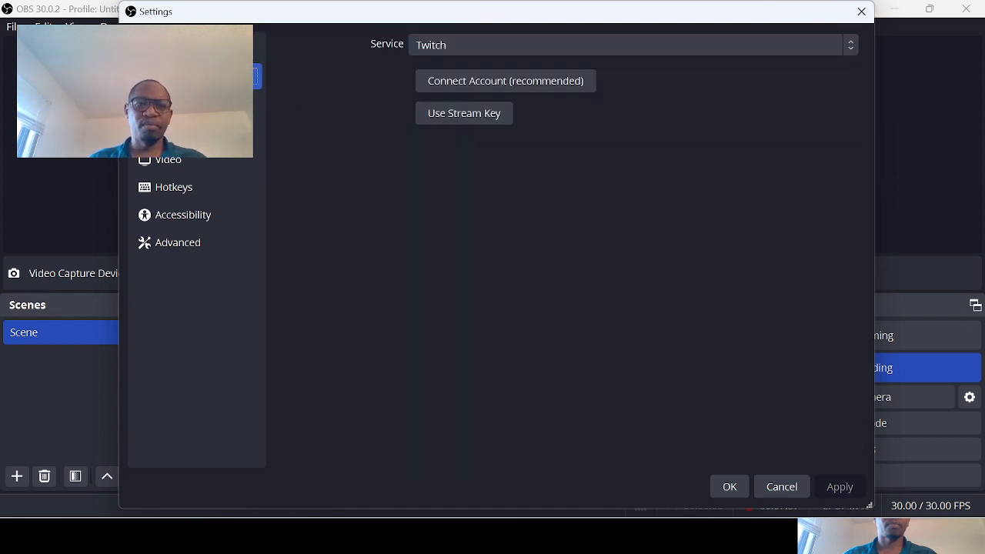
{"action": "left_click", "coordinate": [526, 54]}
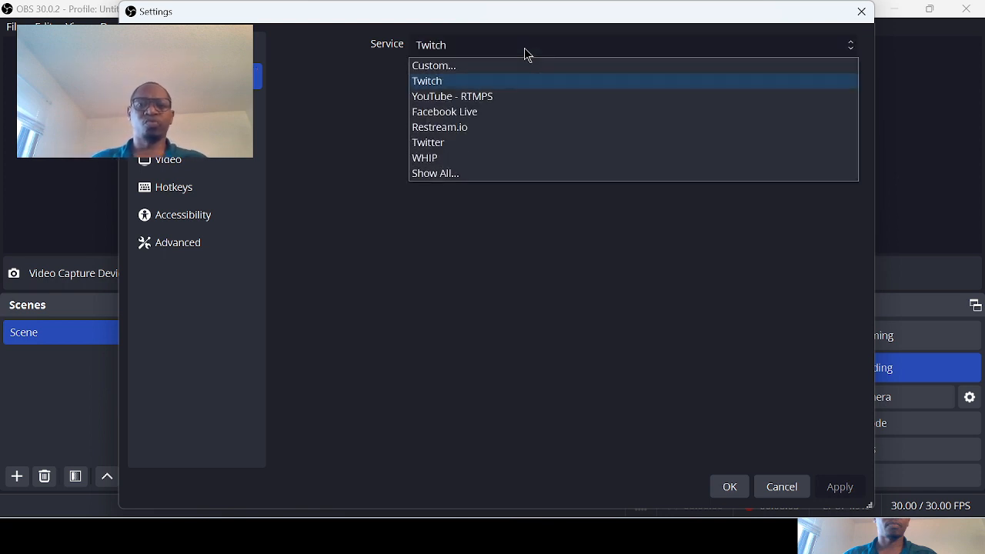
{"action": "left_click", "coordinate": [480, 100]}
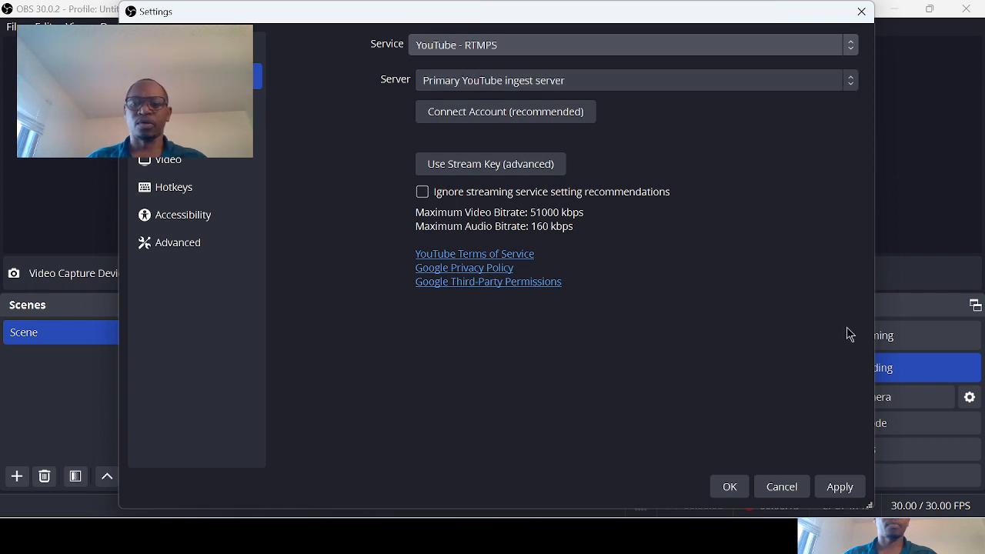
{"action": "left_click", "coordinate": [843, 490]}
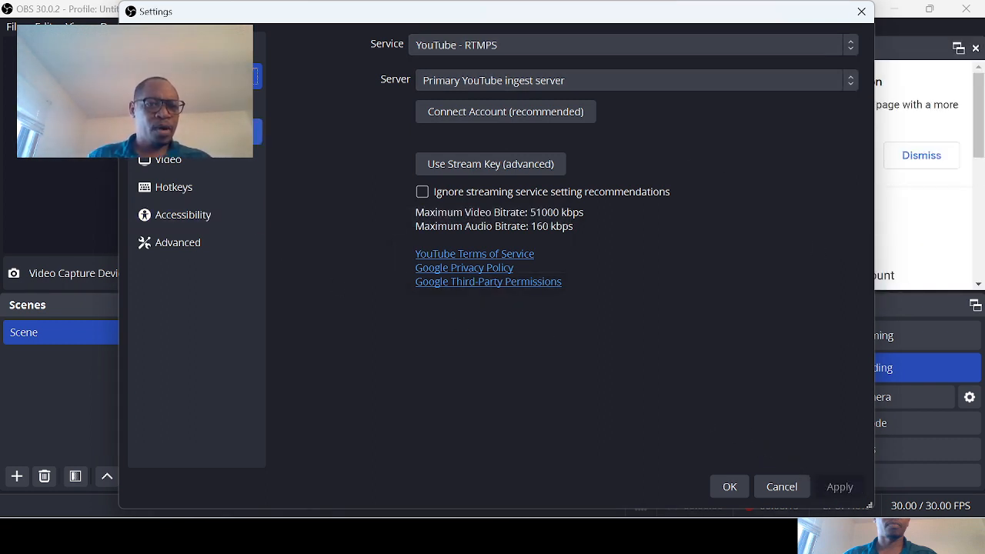
- Examine the Output, Audio, Video and Hotkeys settings, comparing the hotkey actions with the main window's streaming and recording controls
{"action": "left_click", "coordinate": [254, 104]}
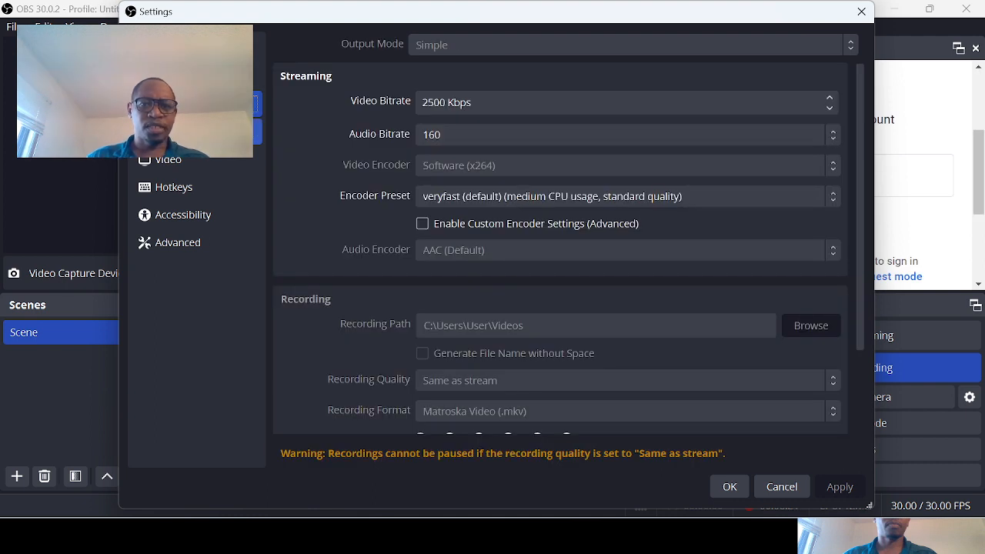
{"action": "left_click", "coordinate": [254, 131]}
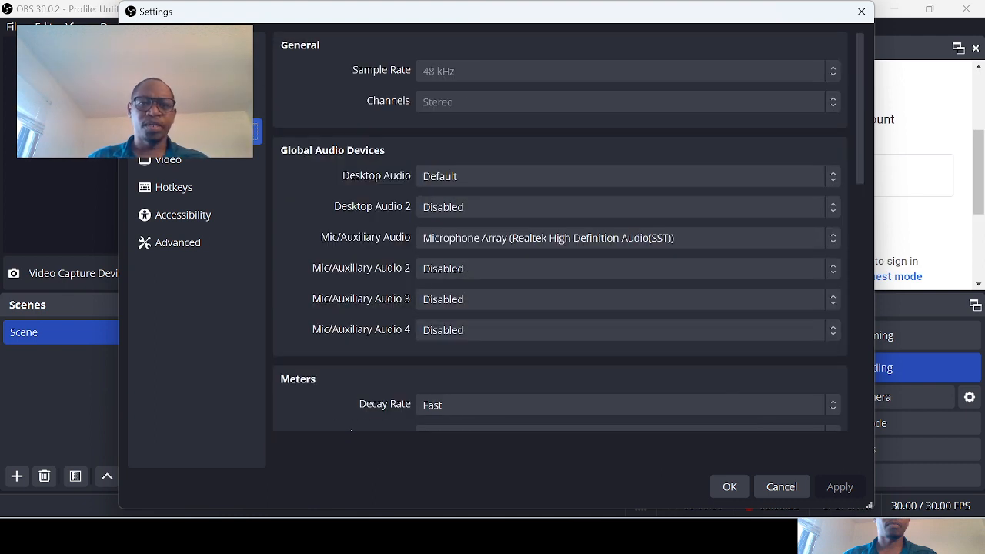
{"action": "left_click", "coordinate": [182, 161]}
{"action": "left_click", "coordinate": [256, 132]}
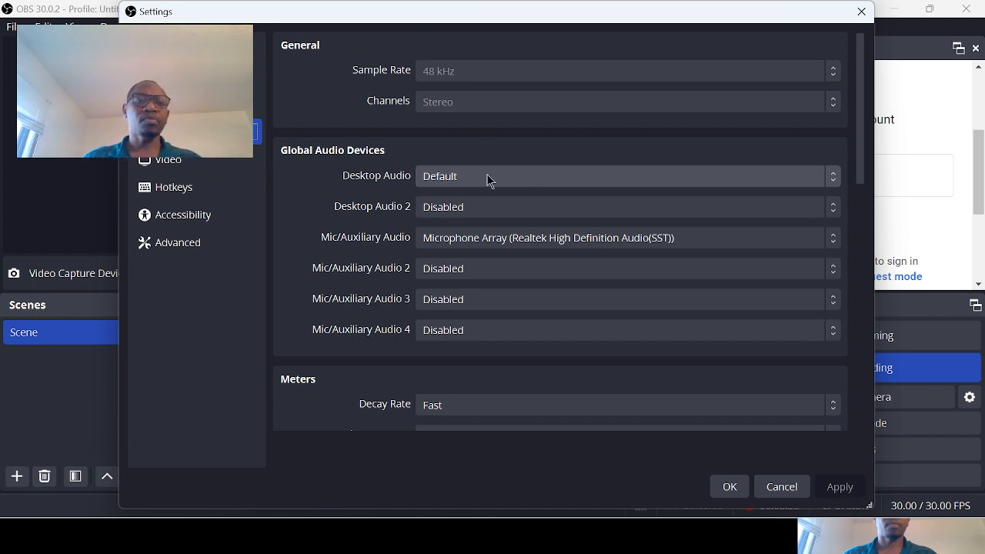
{"action": "left_click", "coordinate": [206, 167]}
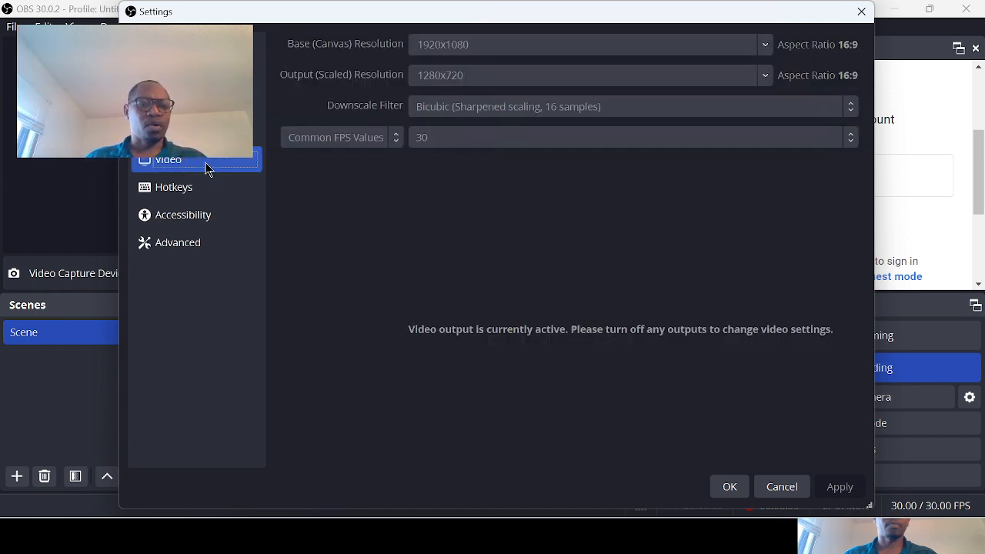
{"action": "left_click", "coordinate": [190, 197]}
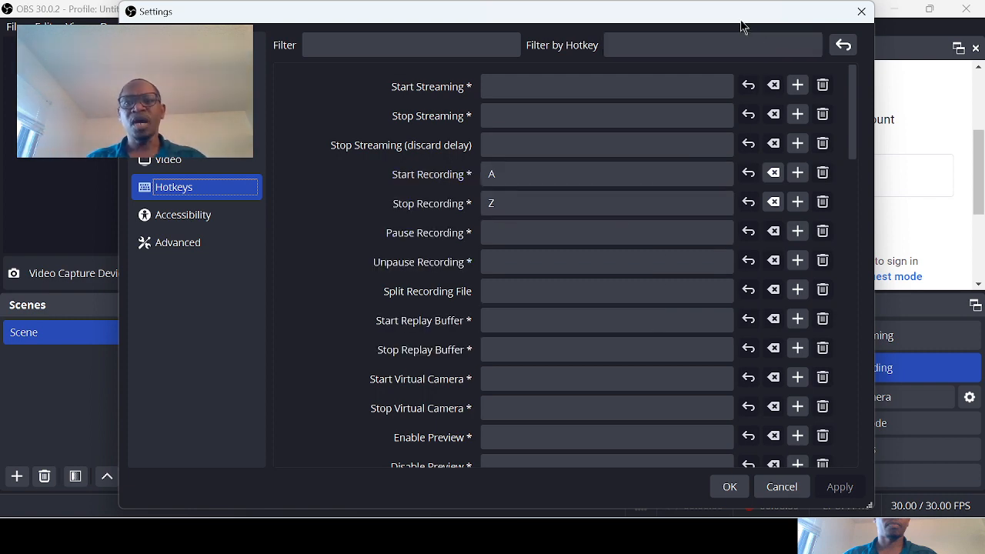
{"action": "left_click_drag", "start_coordinate": [733, 22], "coordinate": [519, 22]}
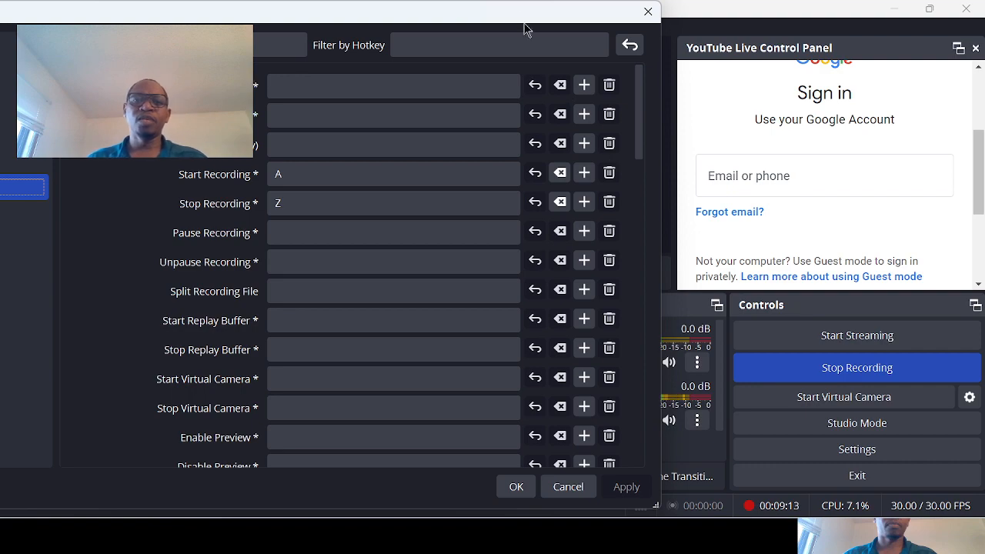
{"action": "left_click_drag", "start_coordinate": [509, 15], "coordinate": [739, 25]}
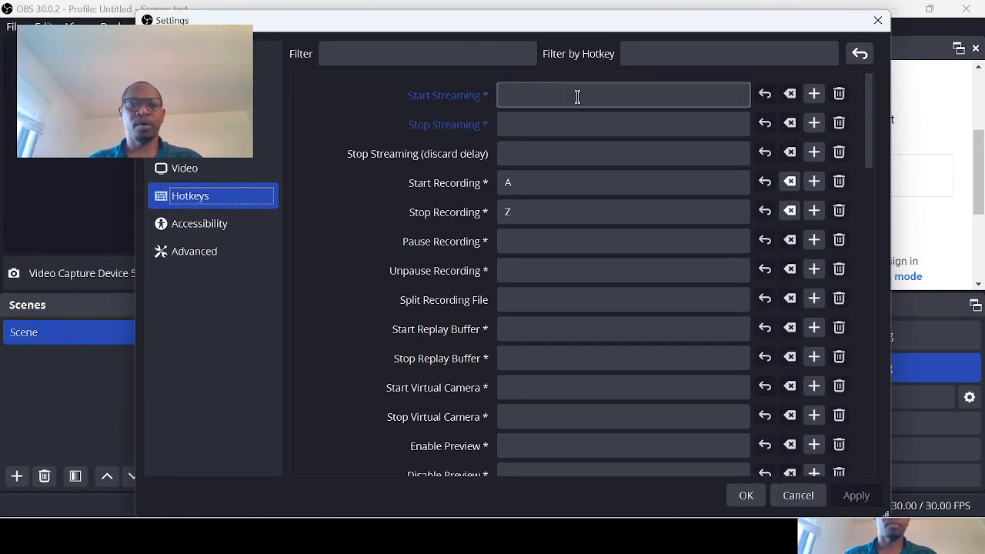
- Try A as the Start Streaming hotkey and Z as the Stop Streaming hotkey, and revert both
{"action": "left_click", "coordinate": [525, 96]}
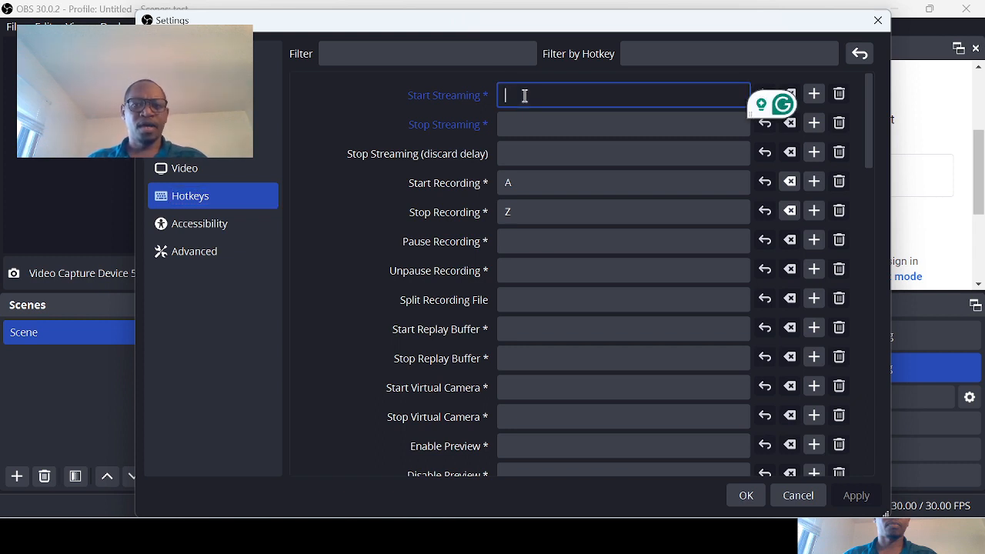
{"action": "key", "text": "a"}
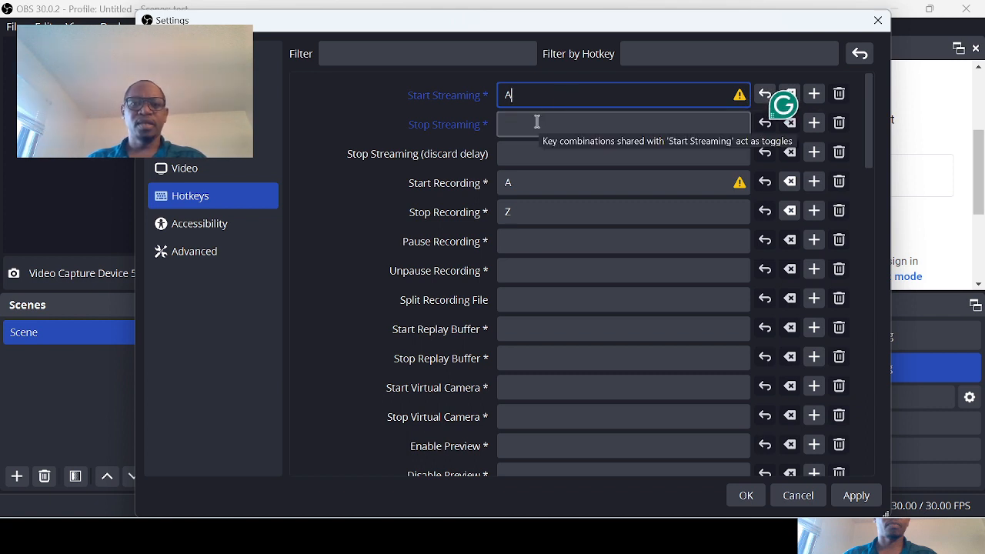
{"action": "left_click", "coordinate": [538, 121]}
{"action": "key", "text": "z"}
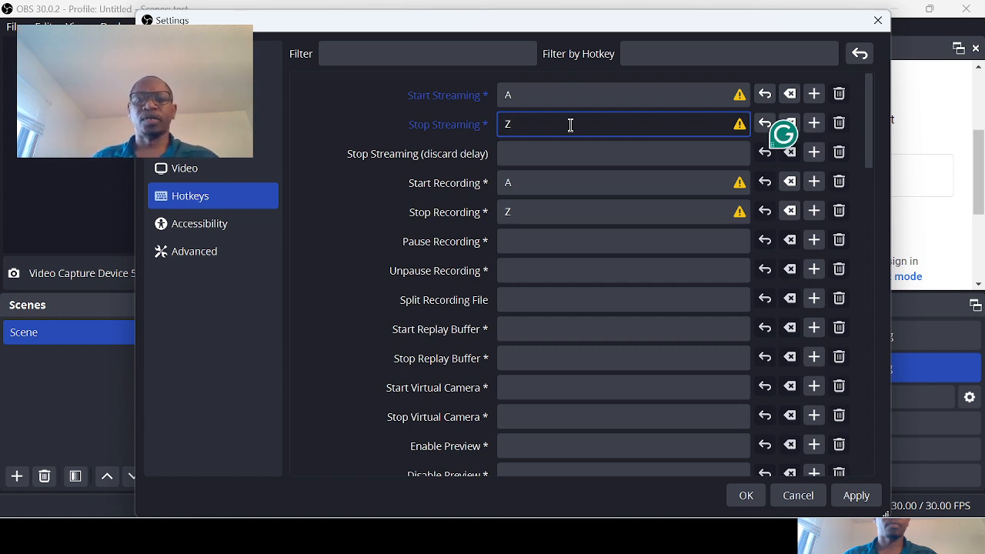
{"action": "left_click", "coordinate": [765, 125]}
{"action": "left_click", "coordinate": [765, 94]}
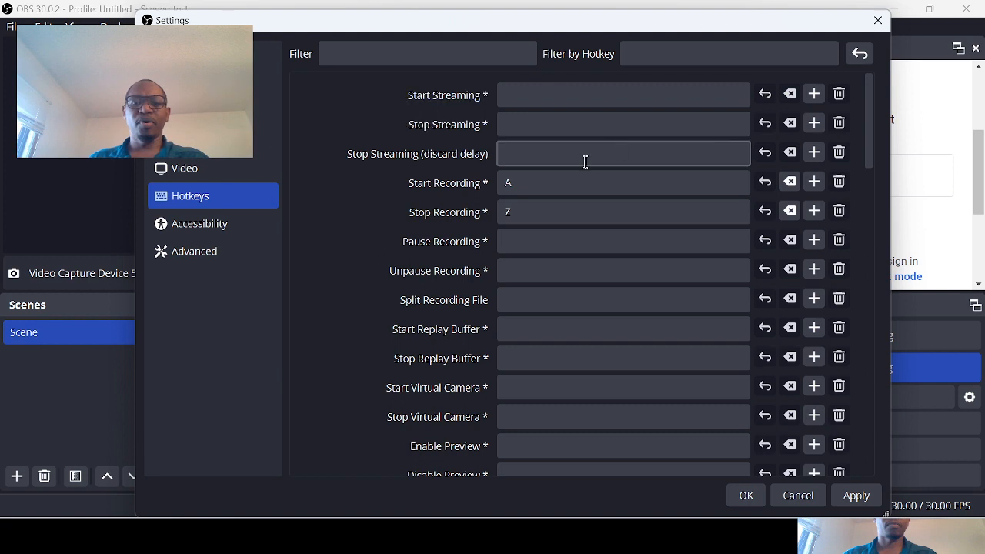
- Examine the Start Recording and Stop Recording hotkeys, and look over the Accessibility and Advanced settings
{"action": "left_click", "coordinate": [512, 182]}
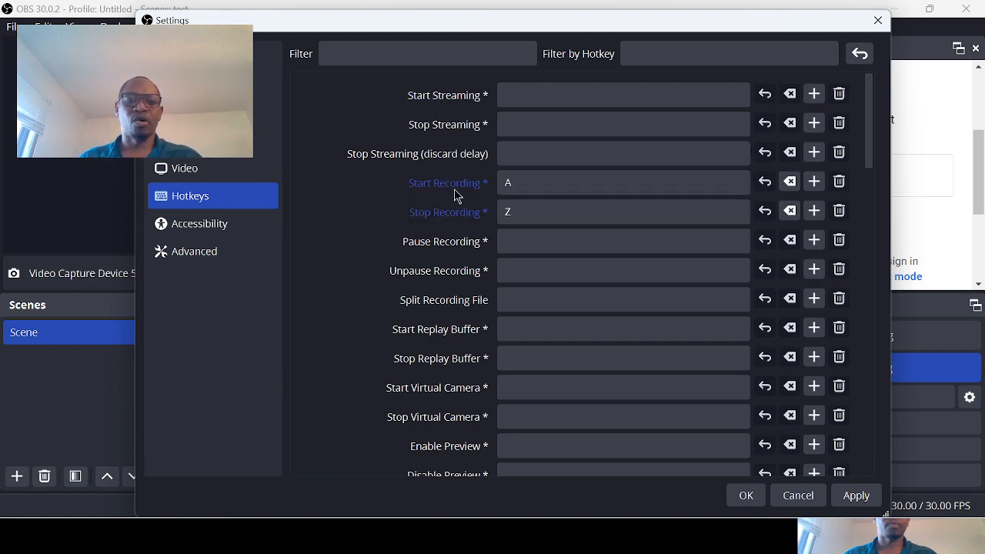
{"action": "left_click", "coordinate": [528, 210]}
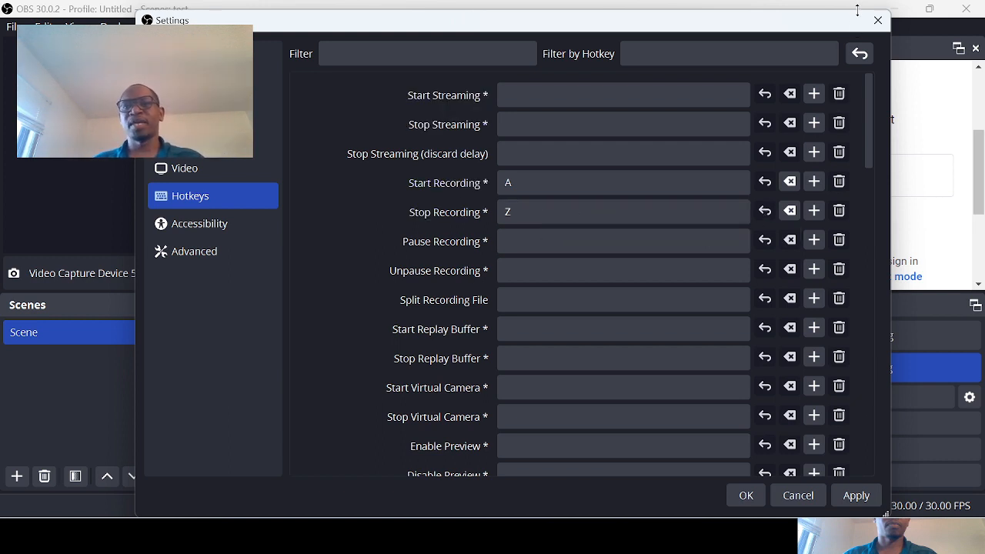
{"action": "left_click_drag", "start_coordinate": [864, 27], "coordinate": [569, 24]}
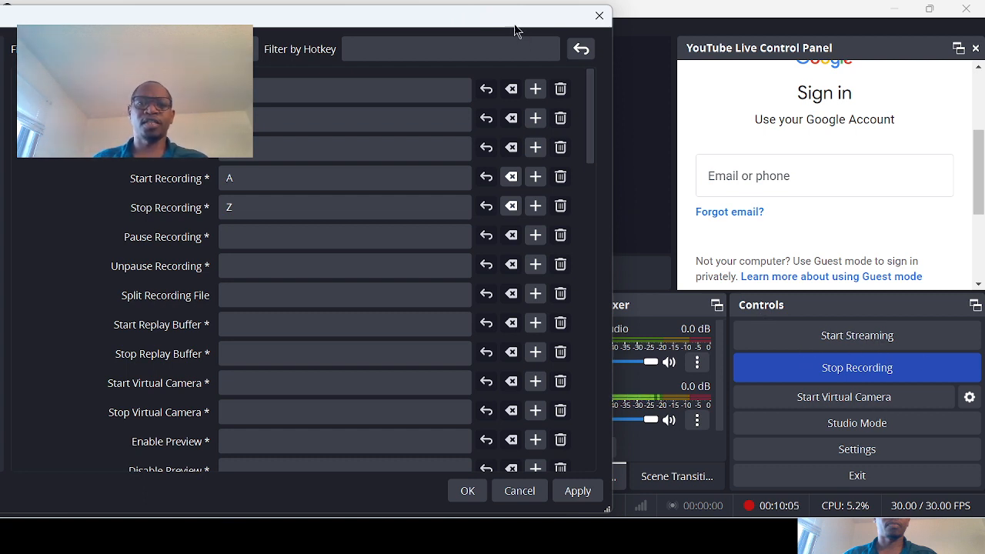
{"action": "left_click_drag", "start_coordinate": [504, 23], "coordinate": [744, 20]}
{"action": "left_click", "coordinate": [184, 218]}
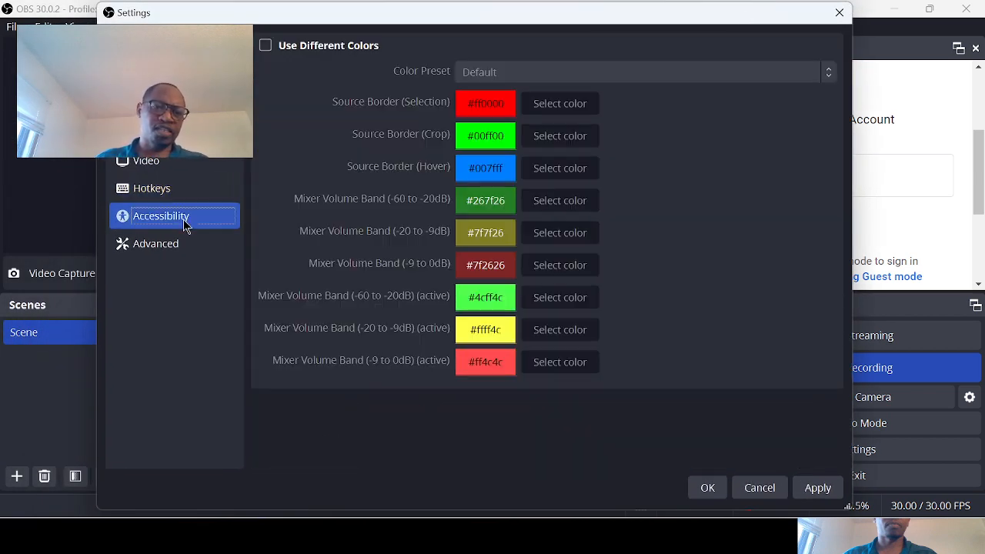
{"action": "left_click", "coordinate": [175, 246]}
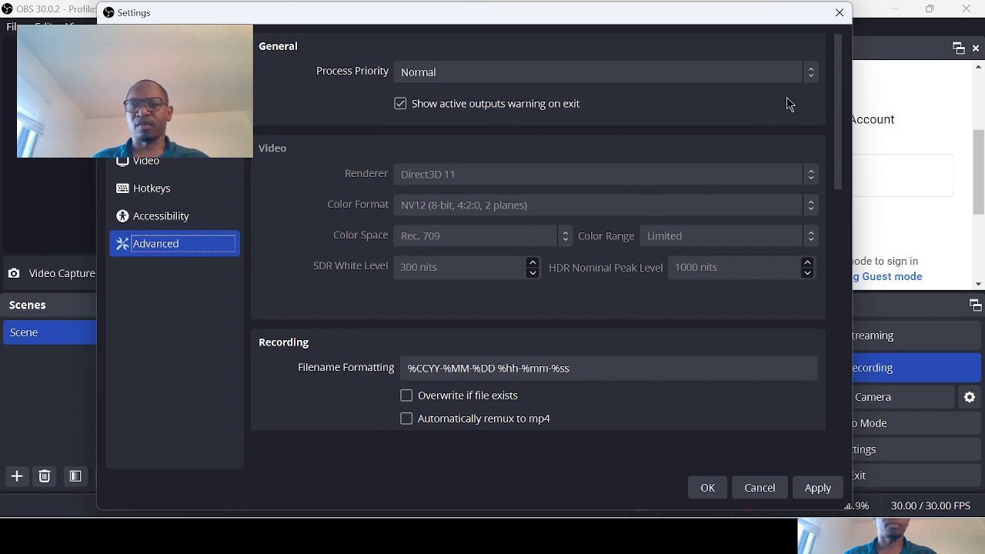
- Accept the settings and close the YouTube Live Control Panel dock
{"action": "left_click", "coordinate": [707, 488]}
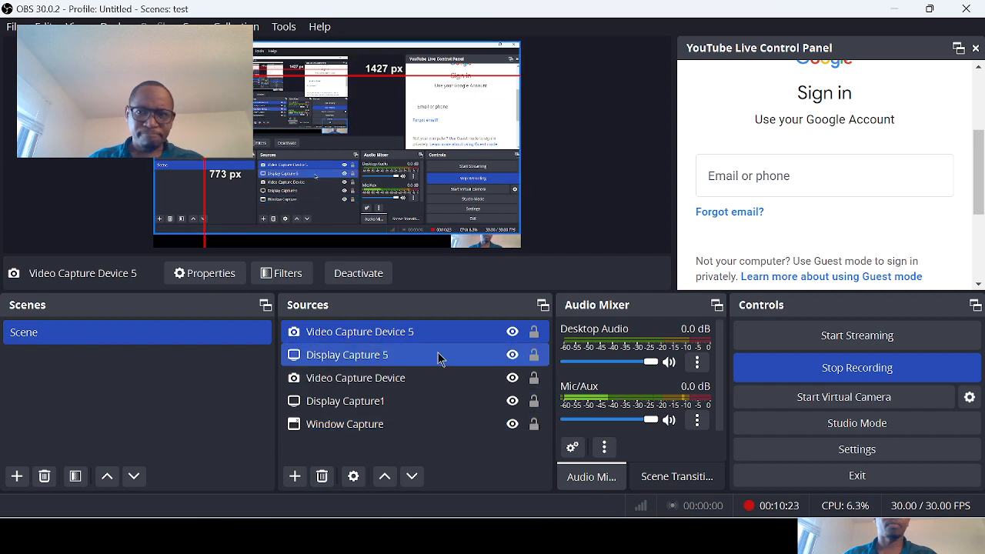
{"action": "left_click", "coordinate": [976, 47]}
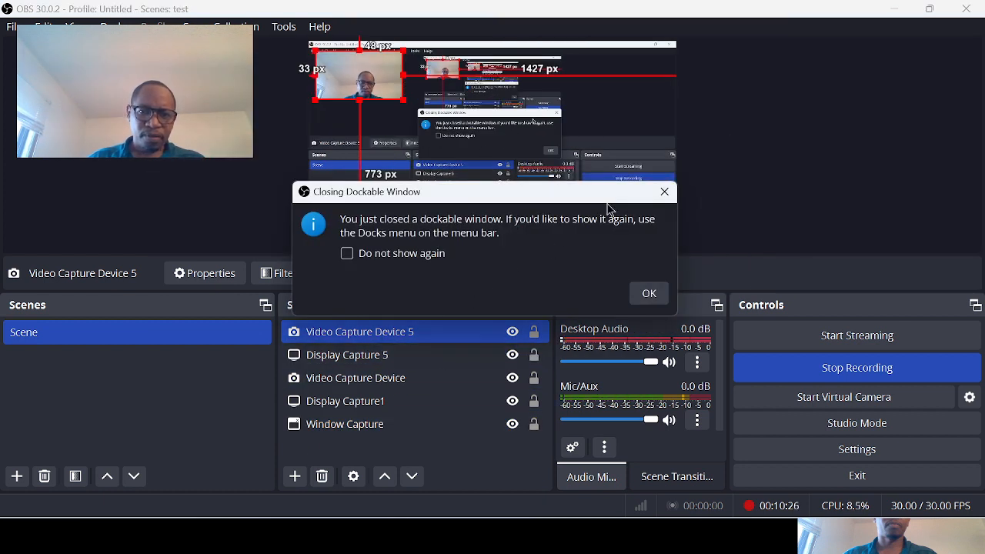
- Acknowledge the closed-dock notice and look over the context options for the Video Capture Device 5 source
{"action": "left_click", "coordinate": [647, 293]}
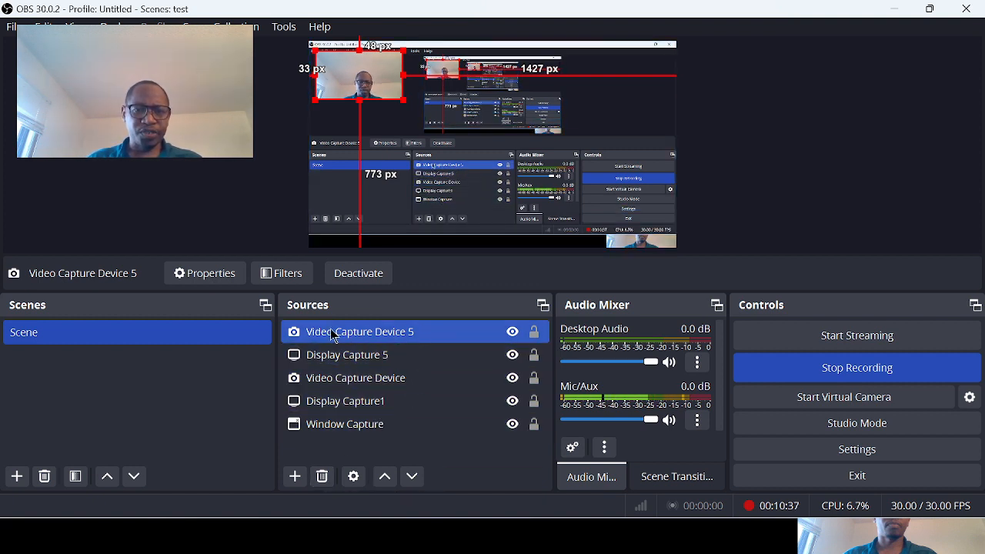
{"action": "right_click", "coordinate": [379, 339]}
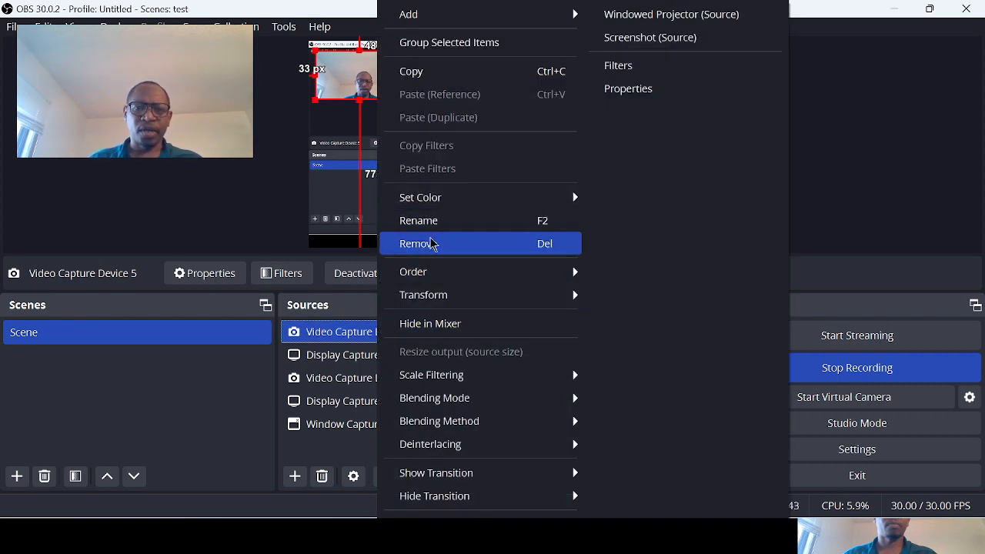
{"action": "left_click", "coordinate": [342, 441]}
- Start removing the Video Capture Device 5 source and cancel the removal
{"action": "left_click", "coordinate": [383, 359], "text": "ctrl"}
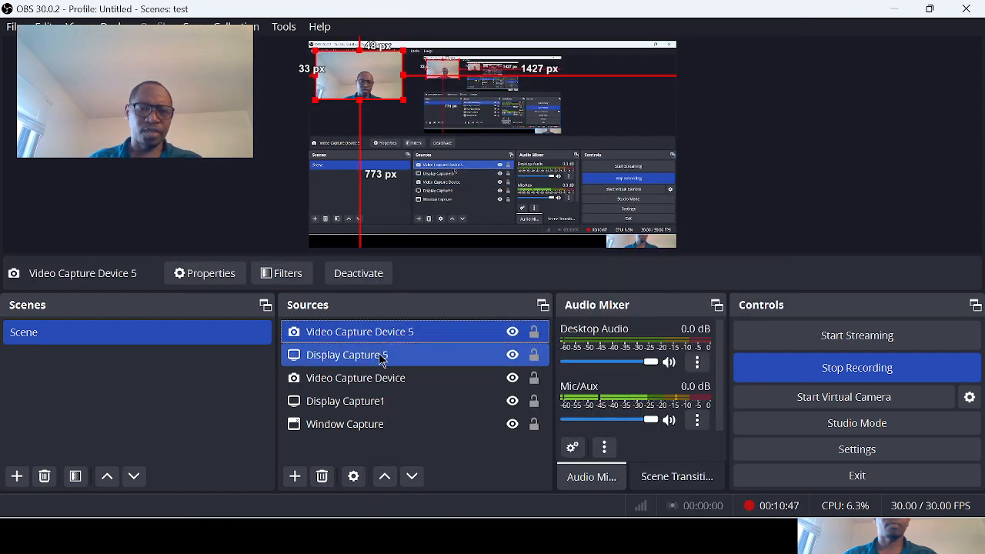
{"action": "left_click", "coordinate": [382, 359], "text": "ctrl"}
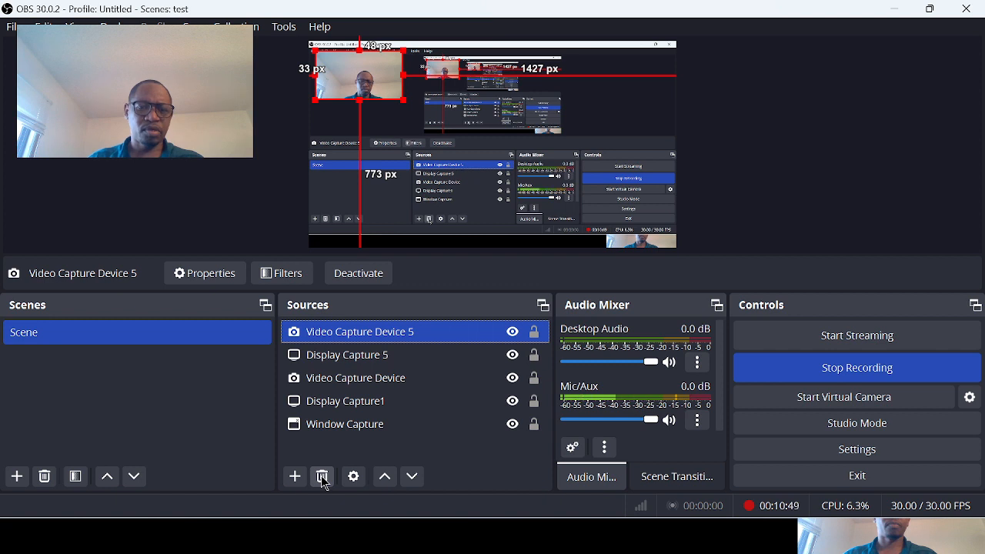
{"action": "left_click", "coordinate": [323, 478]}
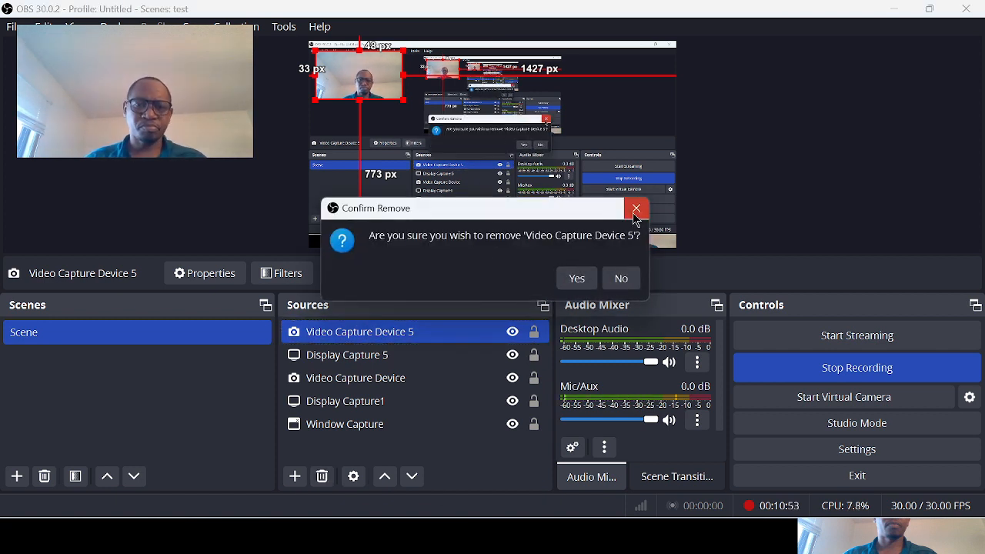
{"action": "left_click", "coordinate": [636, 216]}
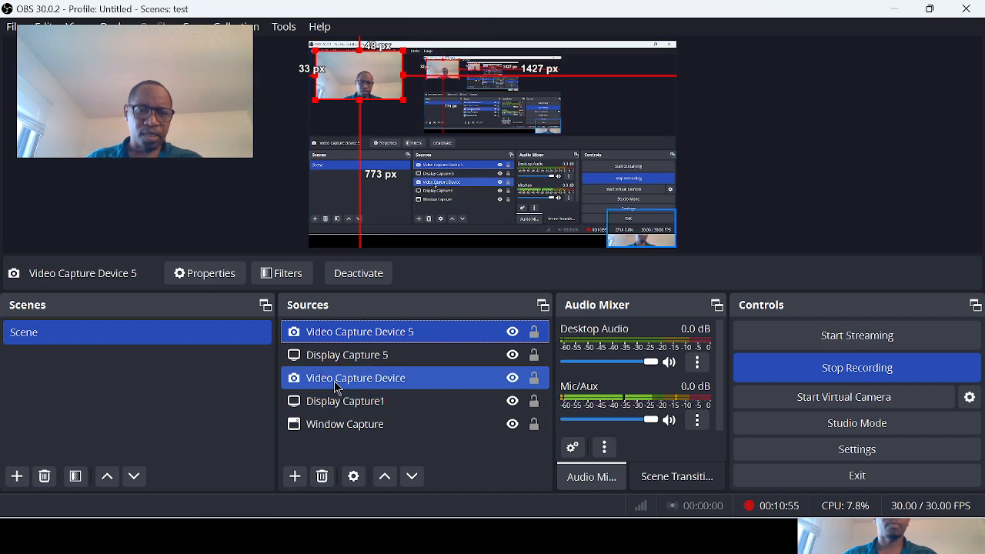
- Examine the context options of the Display Capture 5 source, including Rename, Remove and the Transform choices
{"action": "left_click", "coordinate": [366, 364]}
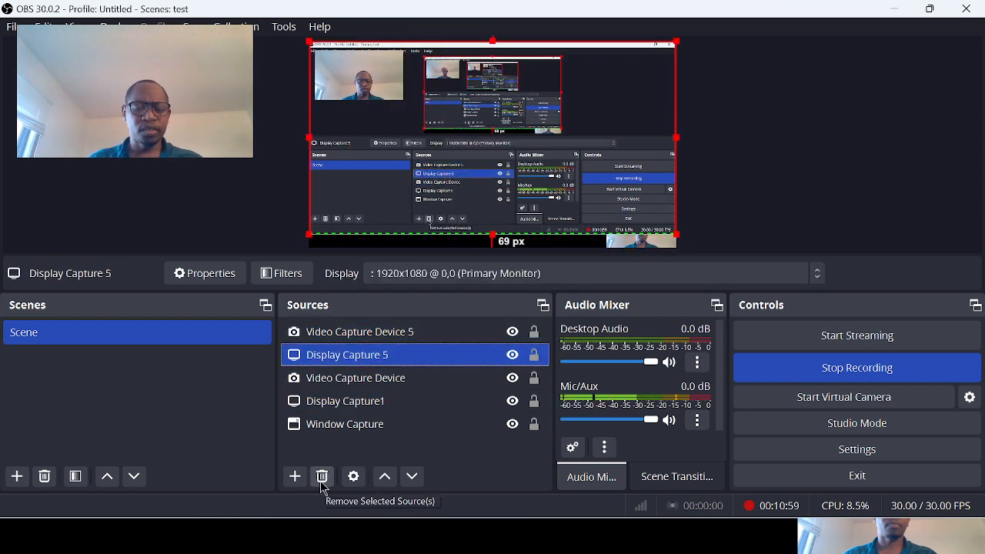
{"action": "right_click", "coordinate": [473, 363]}
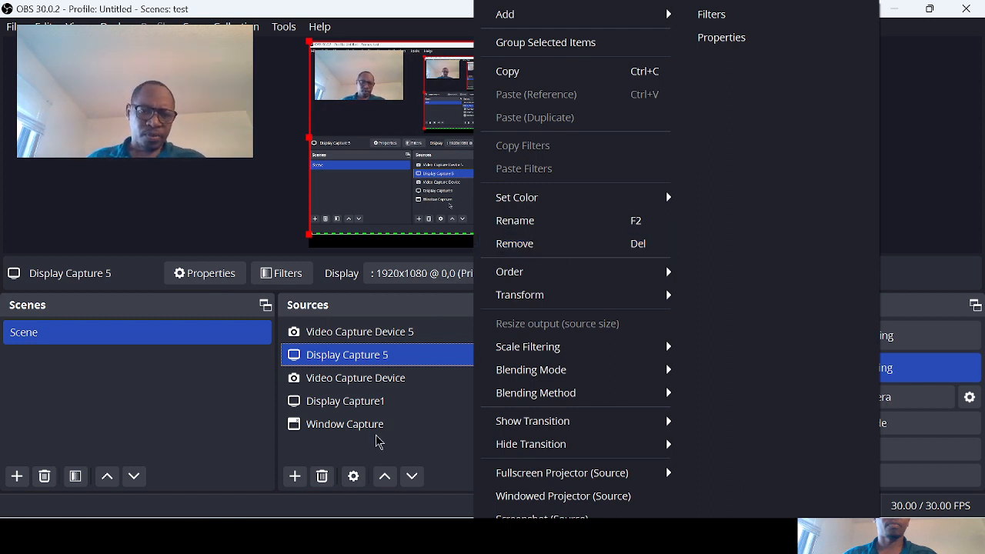
{"action": "right_click", "coordinate": [383, 360]}
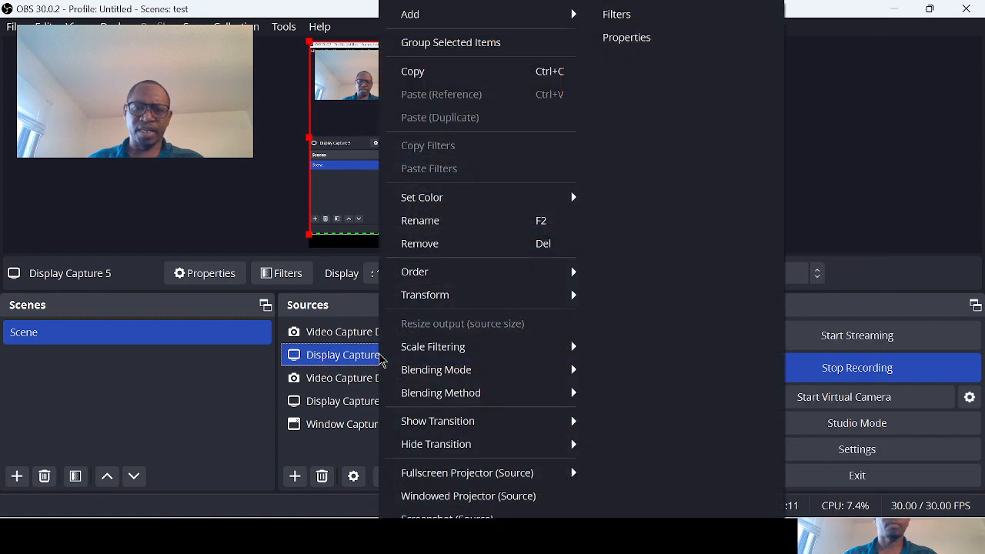
{"action": "mouse_move", "coordinate": [484, 207]}
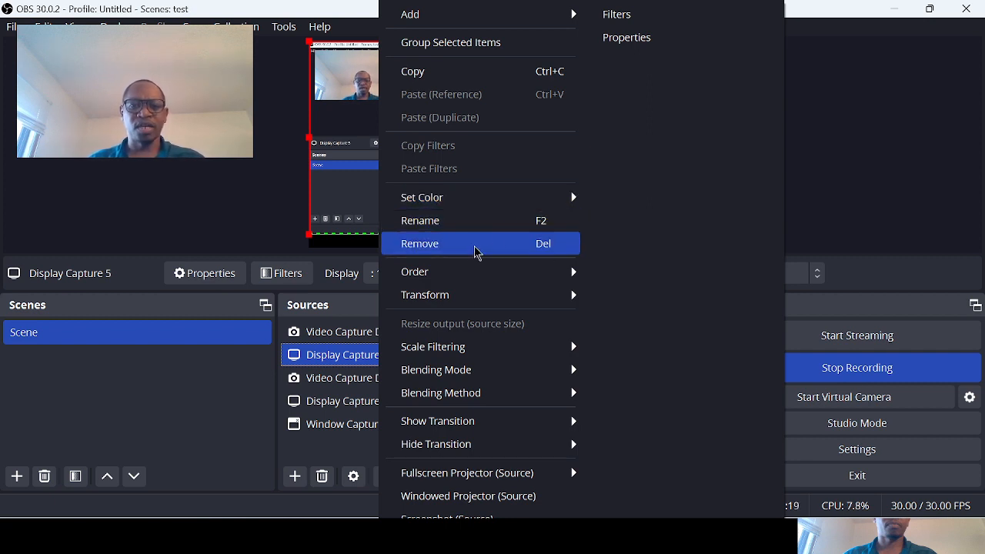
{"action": "mouse_move", "coordinate": [528, 285]}
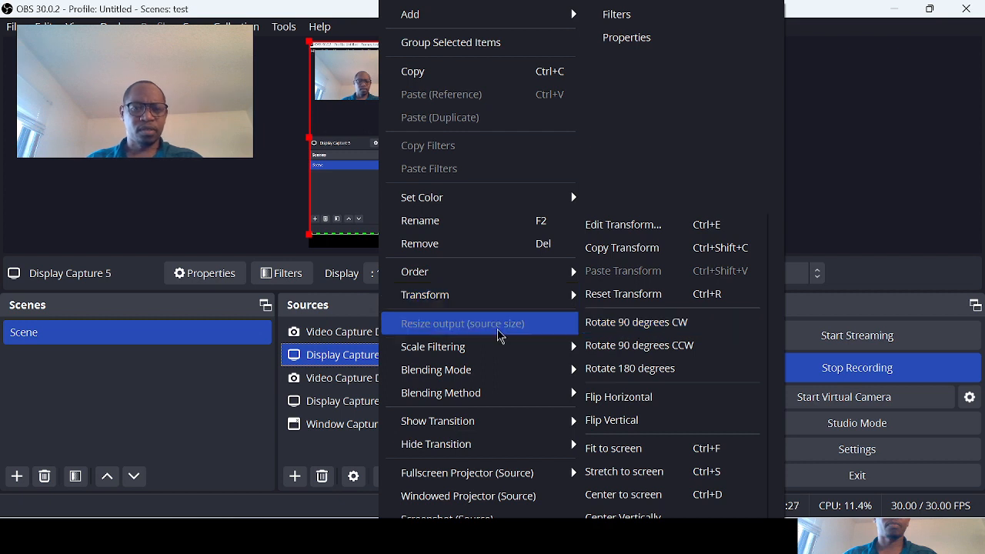
{"action": "left_click", "coordinate": [359, 350]}
- Rotate the Video Capture Device 5 source 90 degrees clockwise
{"action": "left_click", "coordinate": [354, 338]}
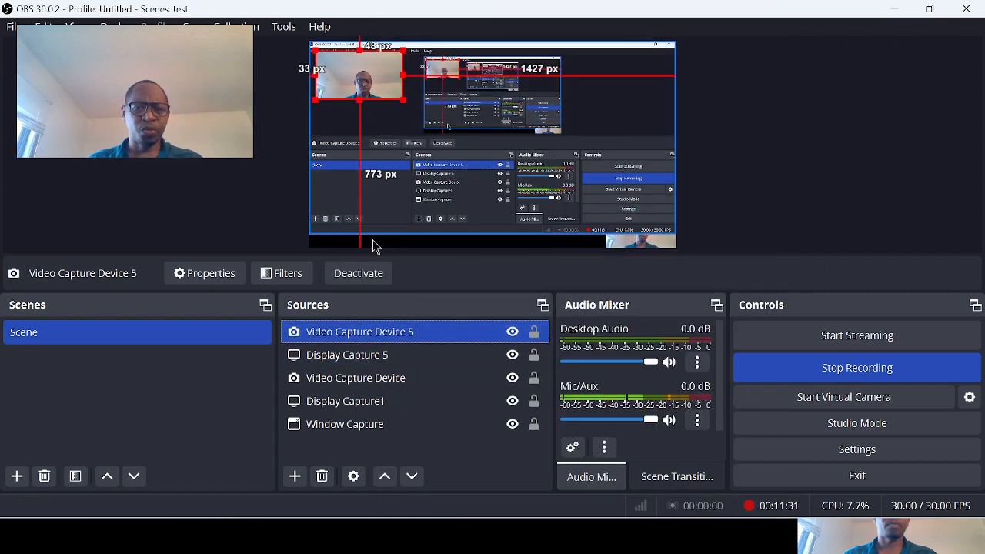
{"action": "right_click", "coordinate": [398, 335]}
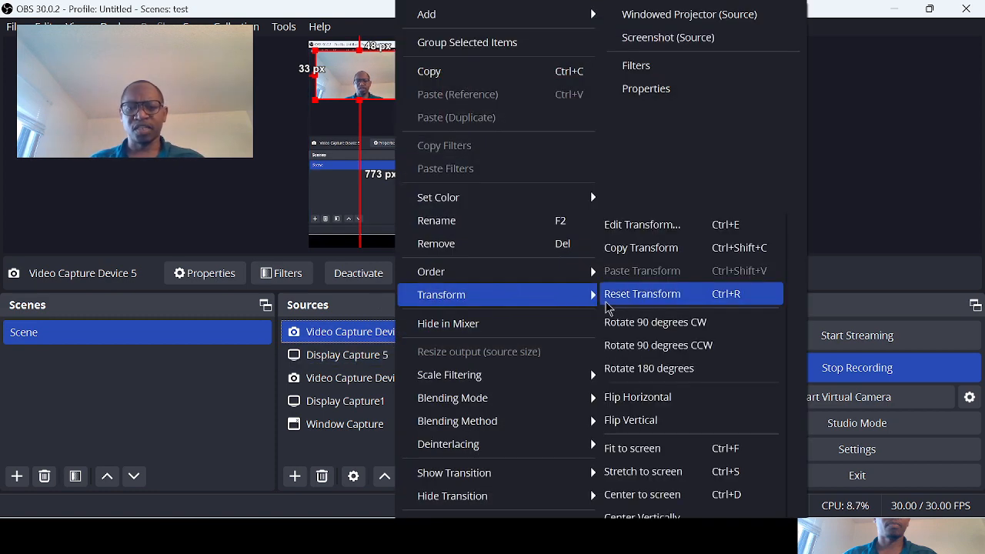
{"action": "left_click", "coordinate": [667, 332]}
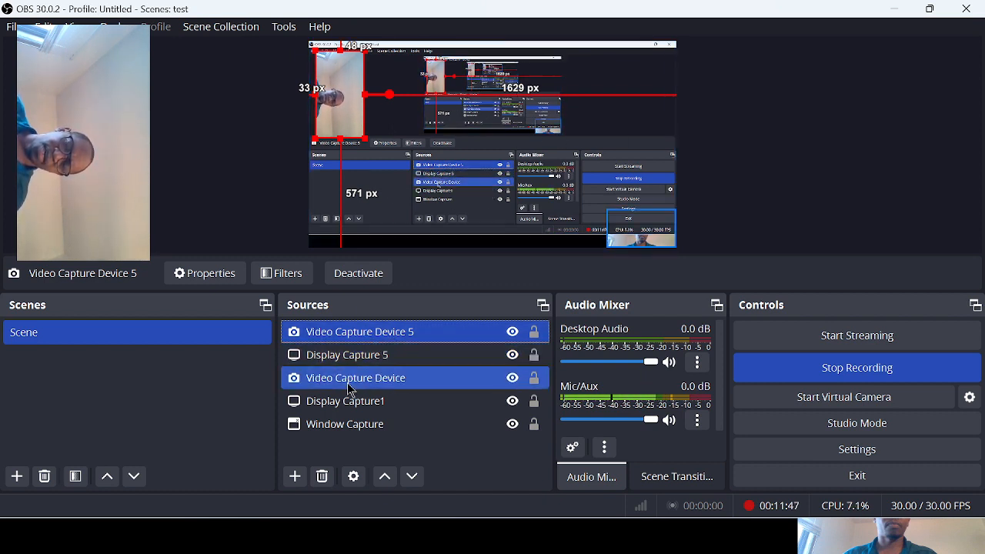
- Add a new Text (GDI+) source to the scene, keeping the default name and visibility
{"action": "left_click", "coordinate": [322, 456]}
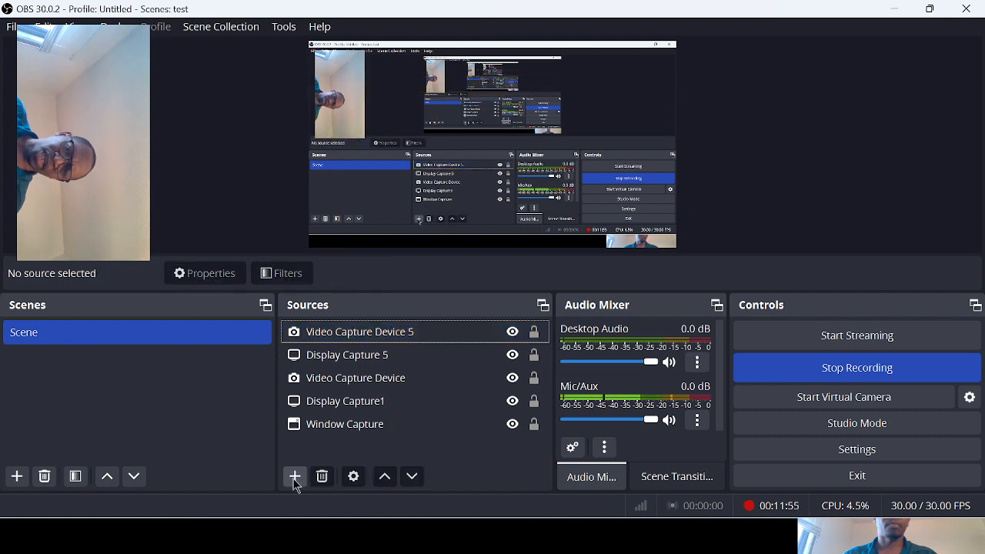
{"action": "left_click", "coordinate": [295, 477]}
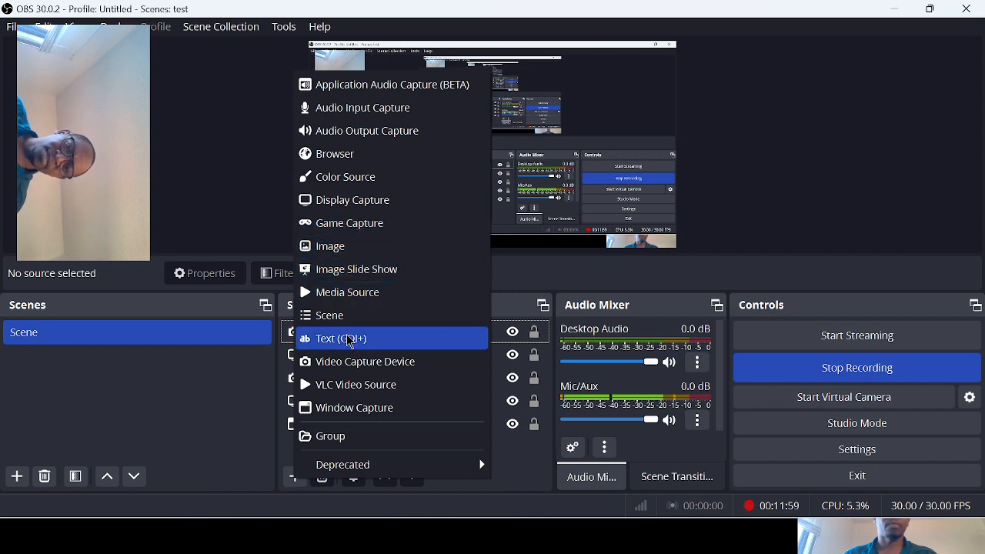
{"action": "left_click", "coordinate": [352, 341]}
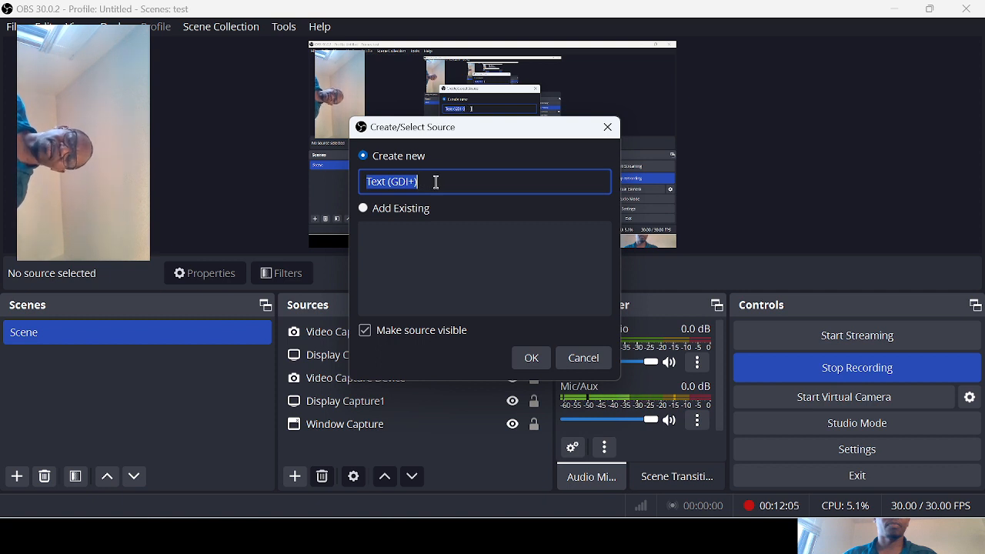
{"action": "left_click", "coordinate": [531, 359]}
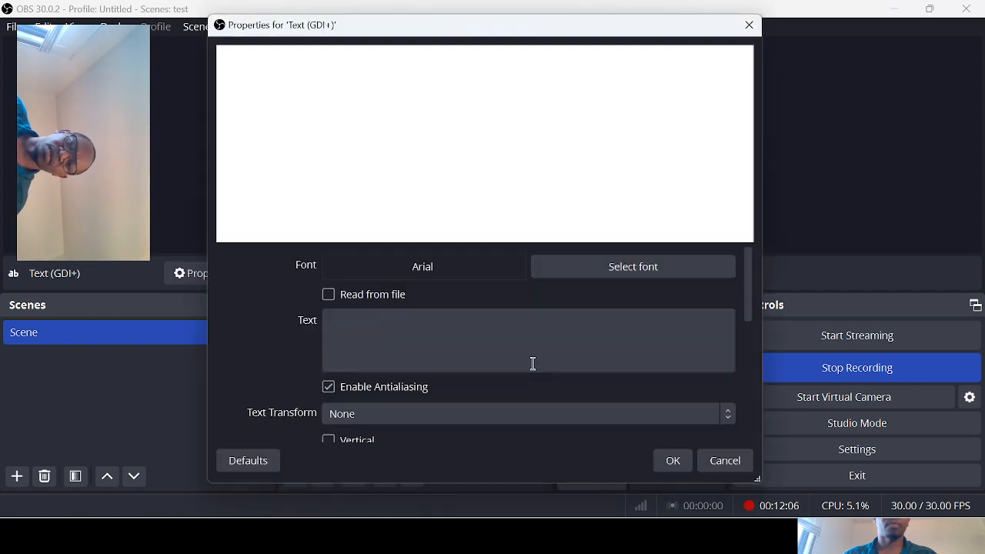
- Set the new source's text to "Subscribe to my channel" and accept its properties
{"action": "left_click", "coordinate": [370, 339]}
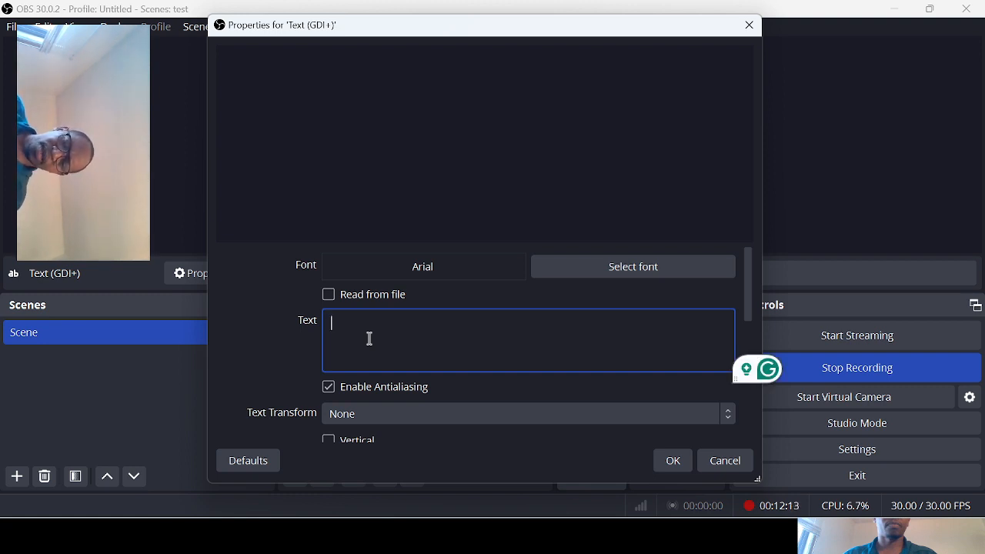
{"action": "type", "text": "Subsr"}
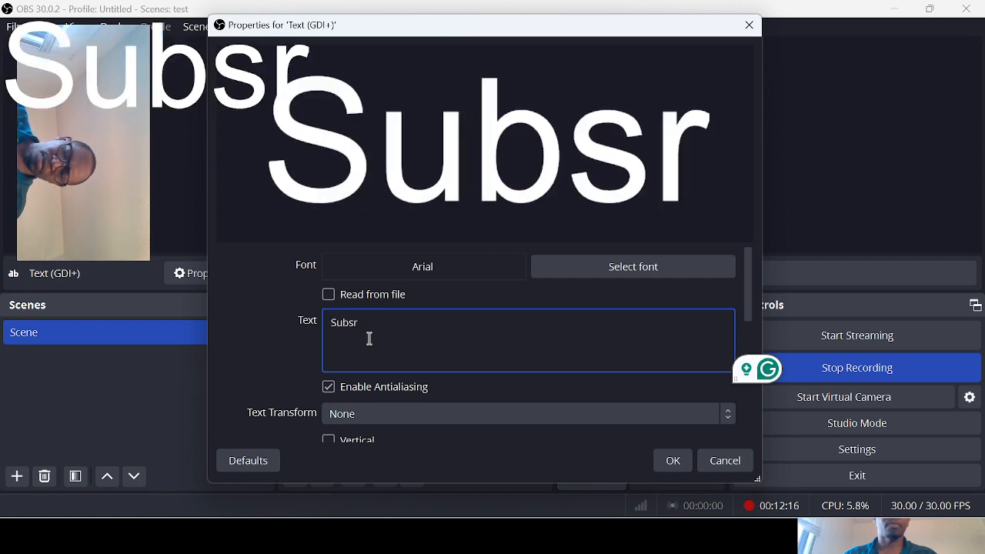
{"action": "key", "text": "BackSpace"}
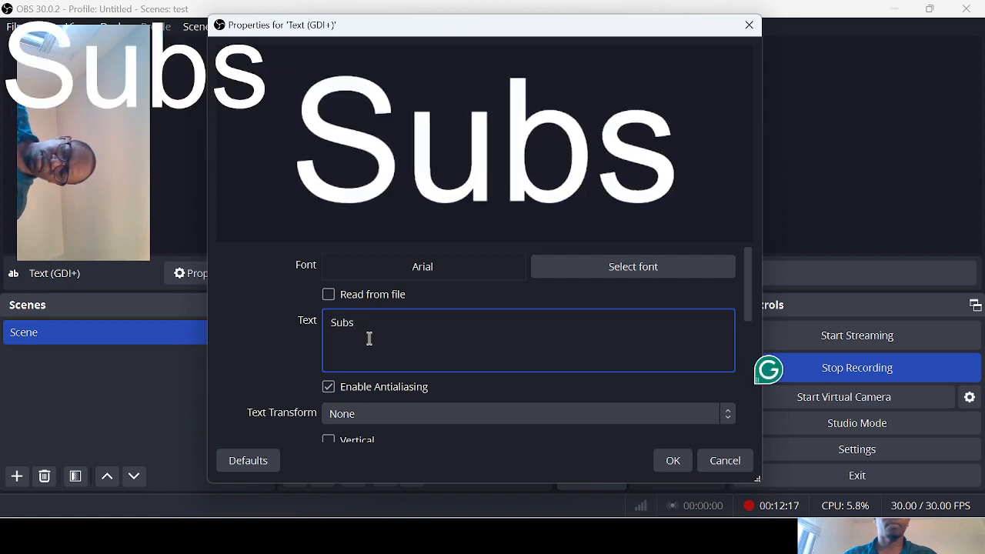
{"action": "type", "text": "cribe t"}
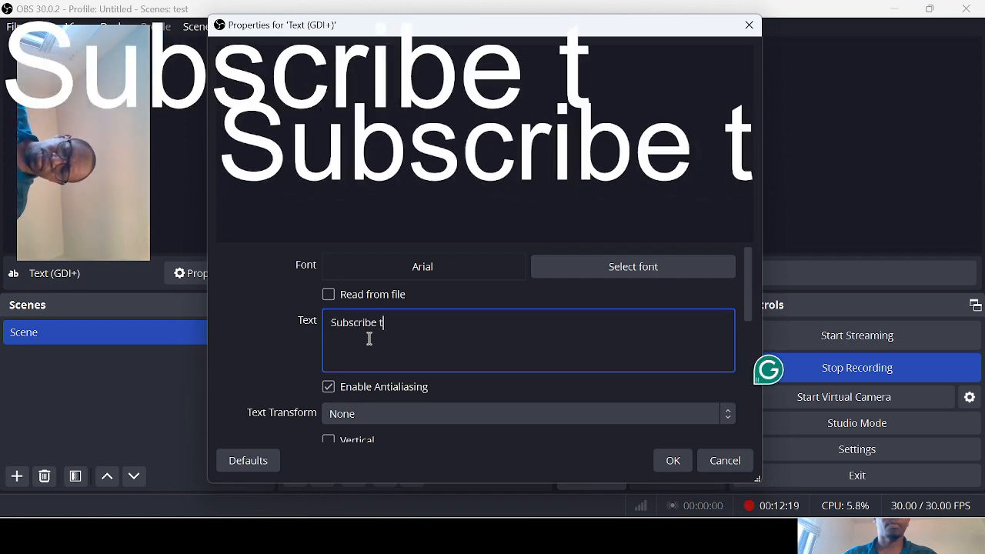
{"action": "type", "text": "o my channel"}
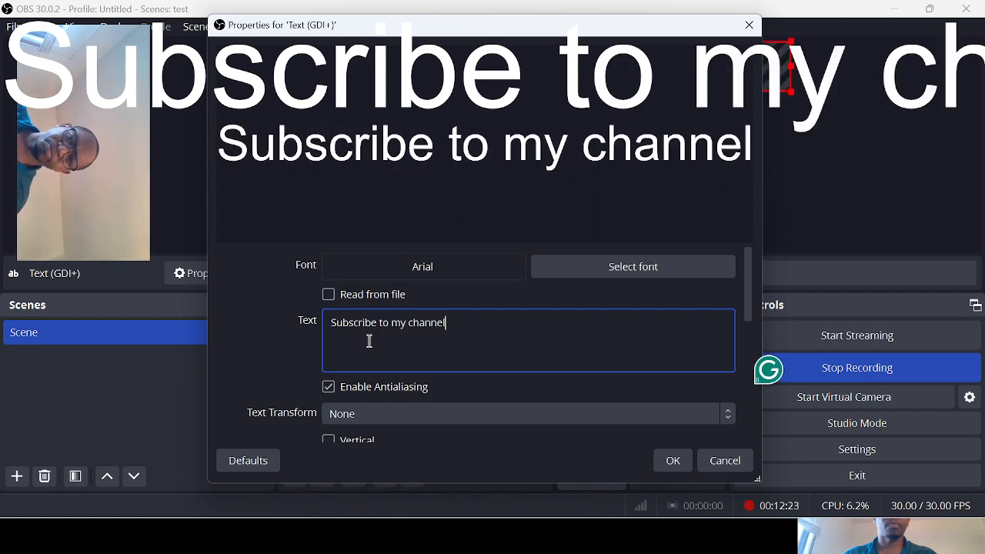
{"action": "left_click", "coordinate": [667, 462]}
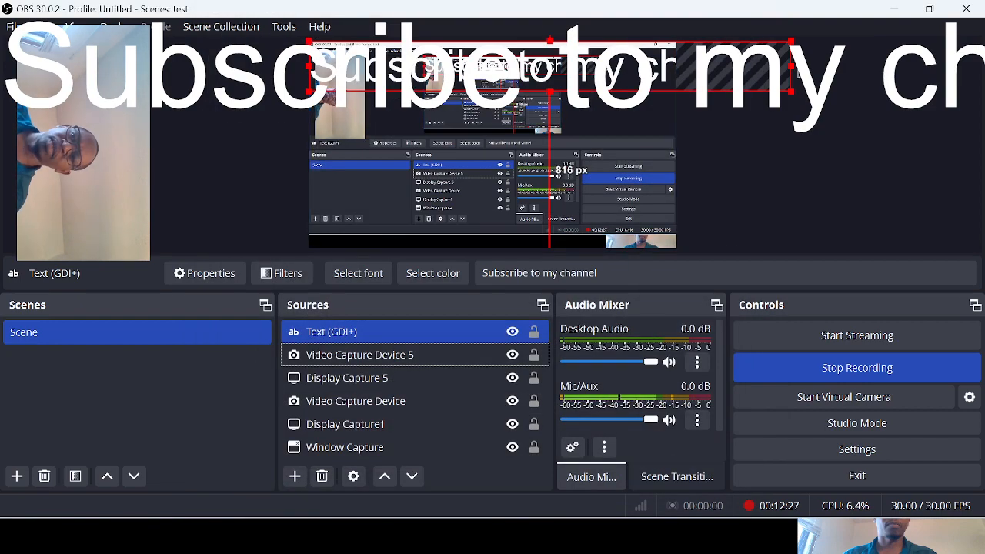
- Try shrinking the text source from its upper corner in the preview, undo the resize, and reselect the text
{"action": "left_click_drag", "start_coordinate": [793, 41], "coordinate": [535, 100]}
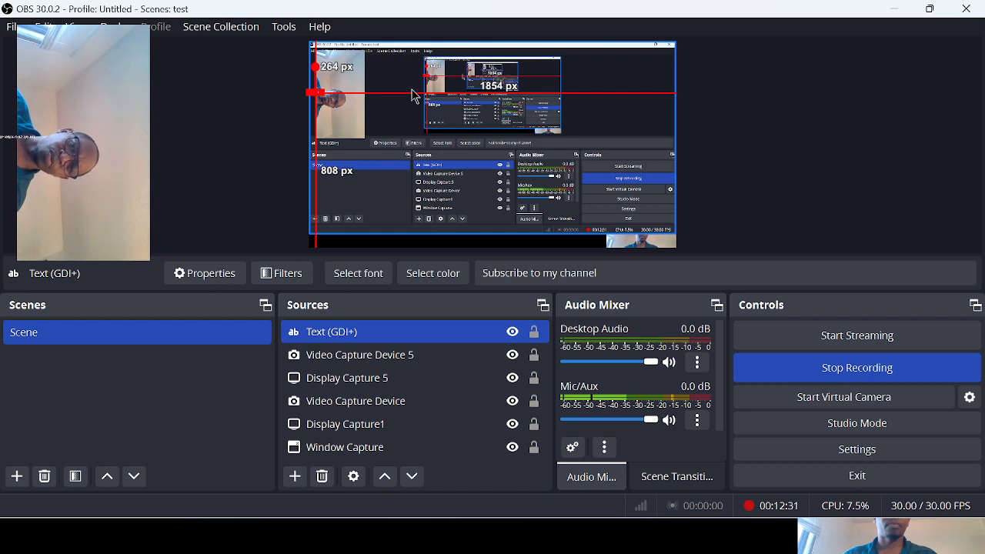
{"action": "left_click", "coordinate": [317, 93]}
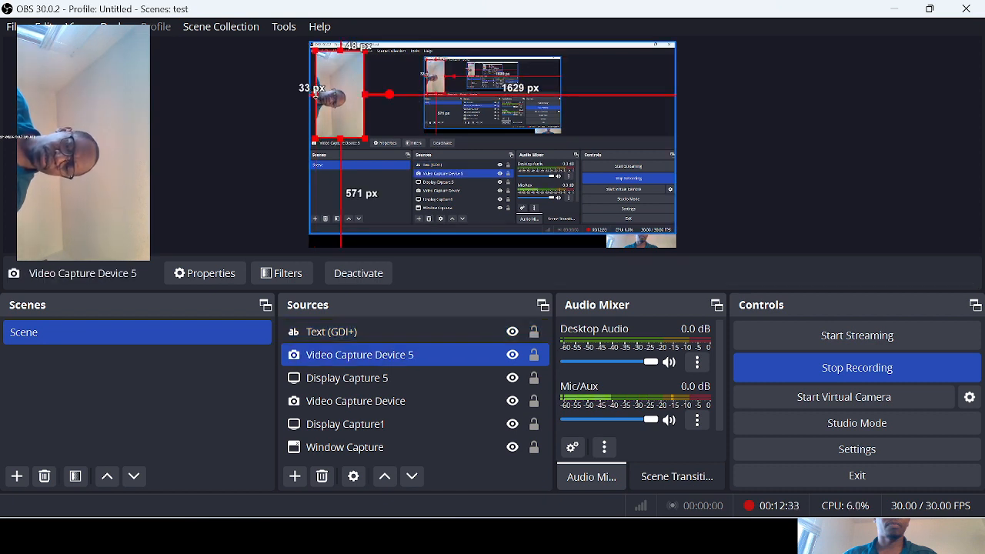
{"action": "key", "text": "ctrl+z"}
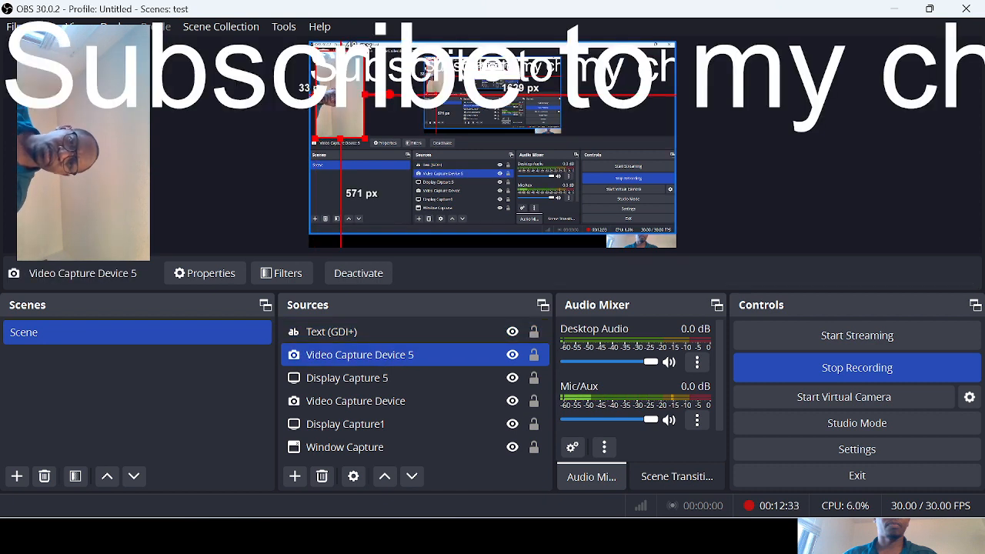
{"action": "left_click", "coordinate": [612, 74]}
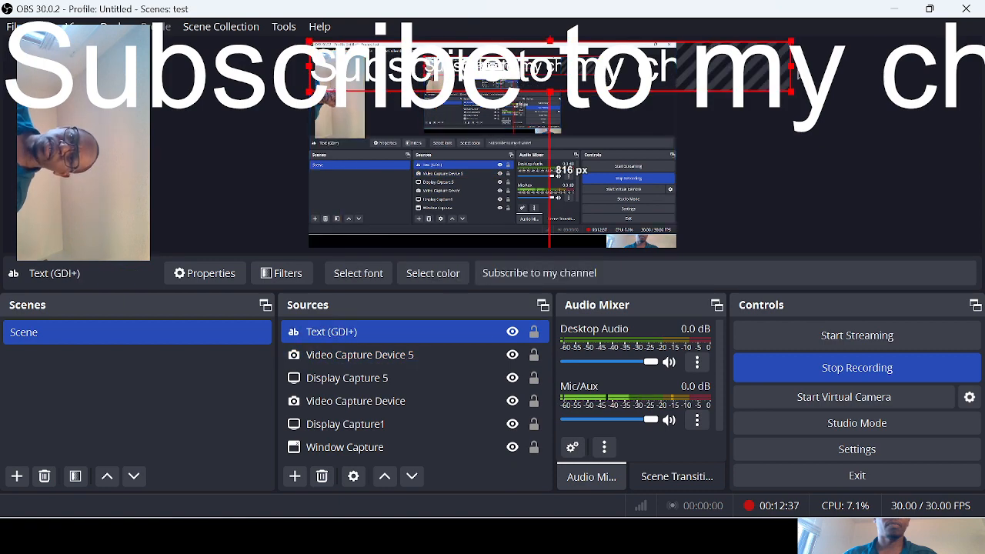